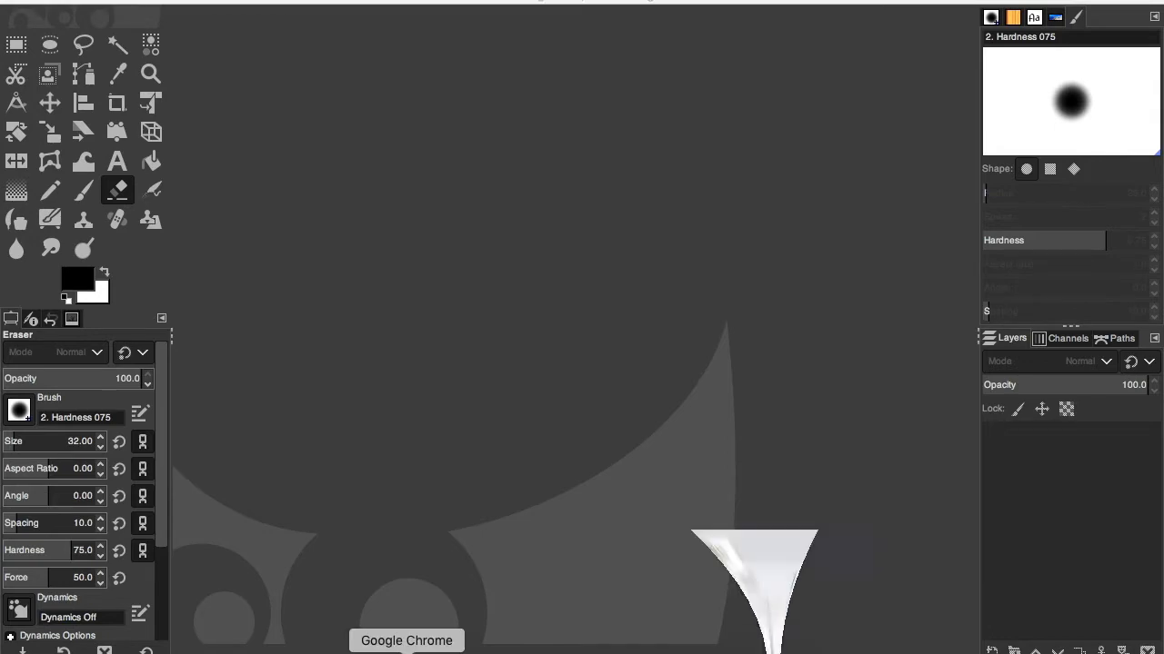
# Step: Switch to Google Chrome and search Google Images for "greece"
pyautogui.click(405, 647)
pyautogui.click(426, 37)
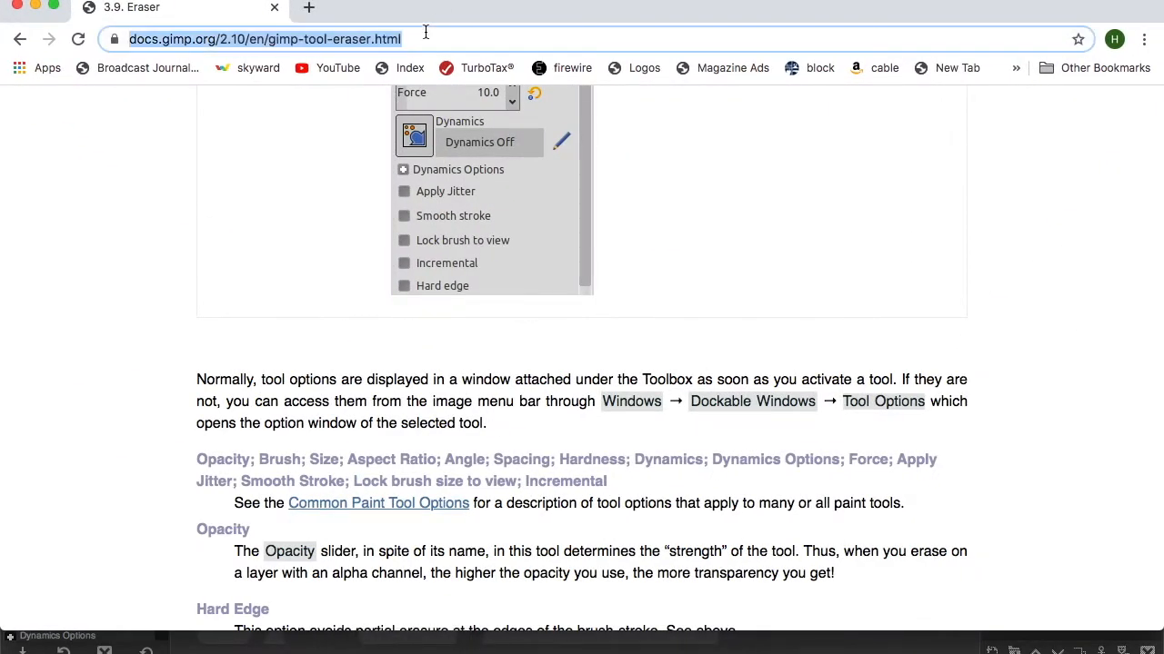
pyautogui.write('greece')
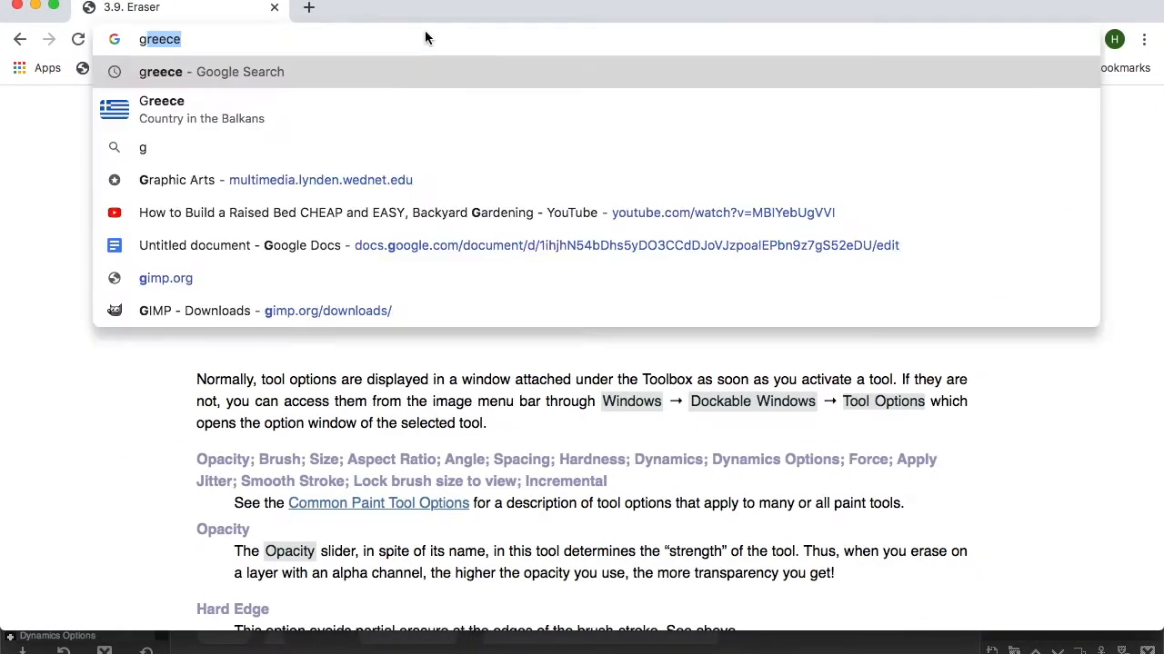
pyautogui.press('Return')
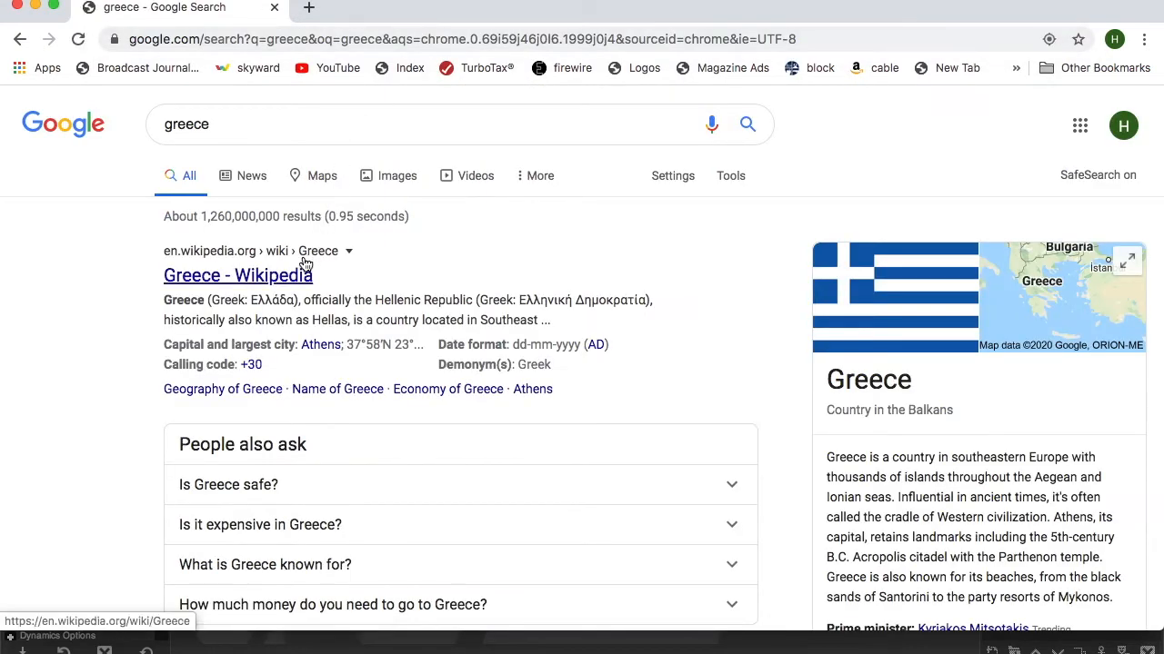
pyautogui.click(380, 177)
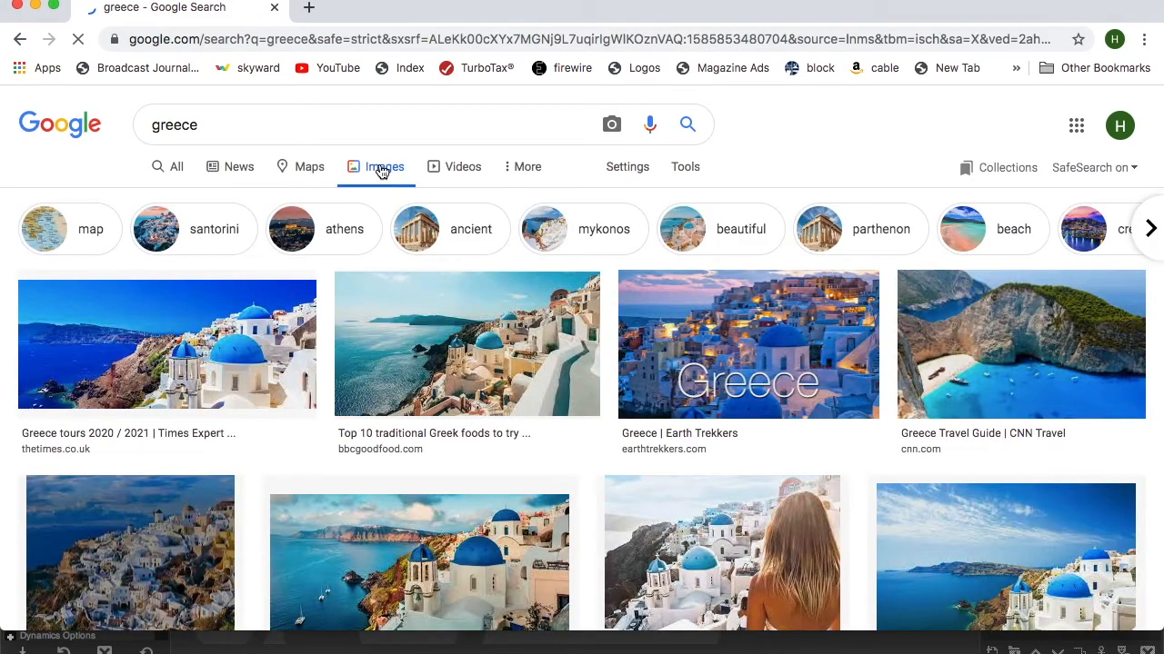
# Step: Filter the Greece image results to the Large size
pyautogui.click(674, 172)
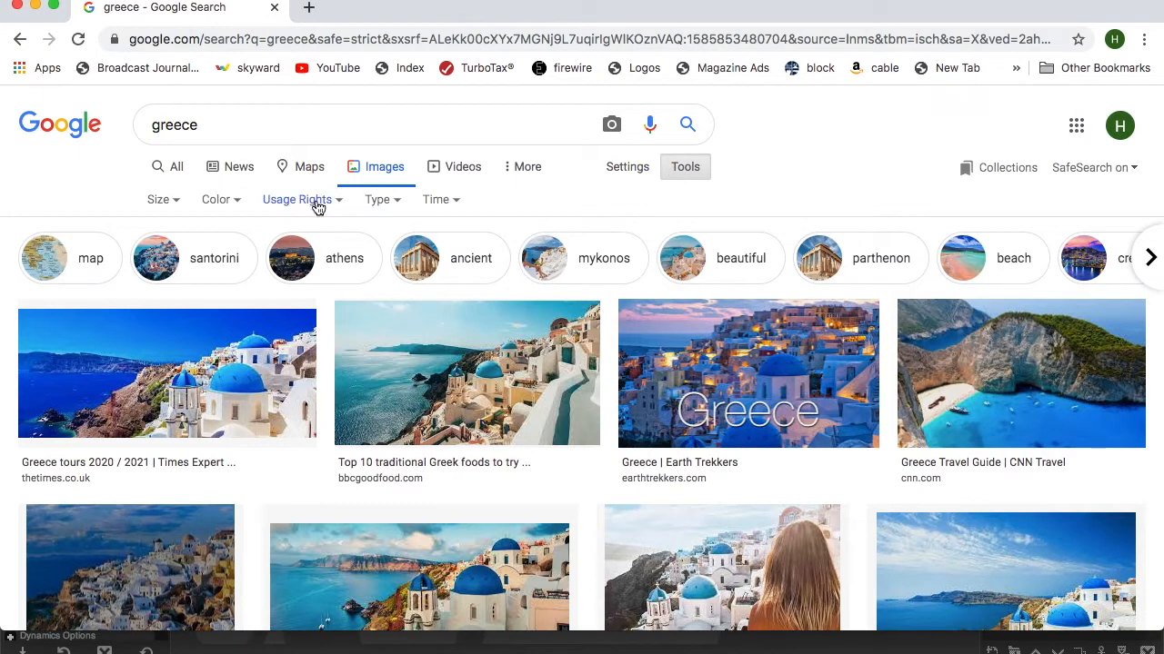
pyautogui.click(162, 200)
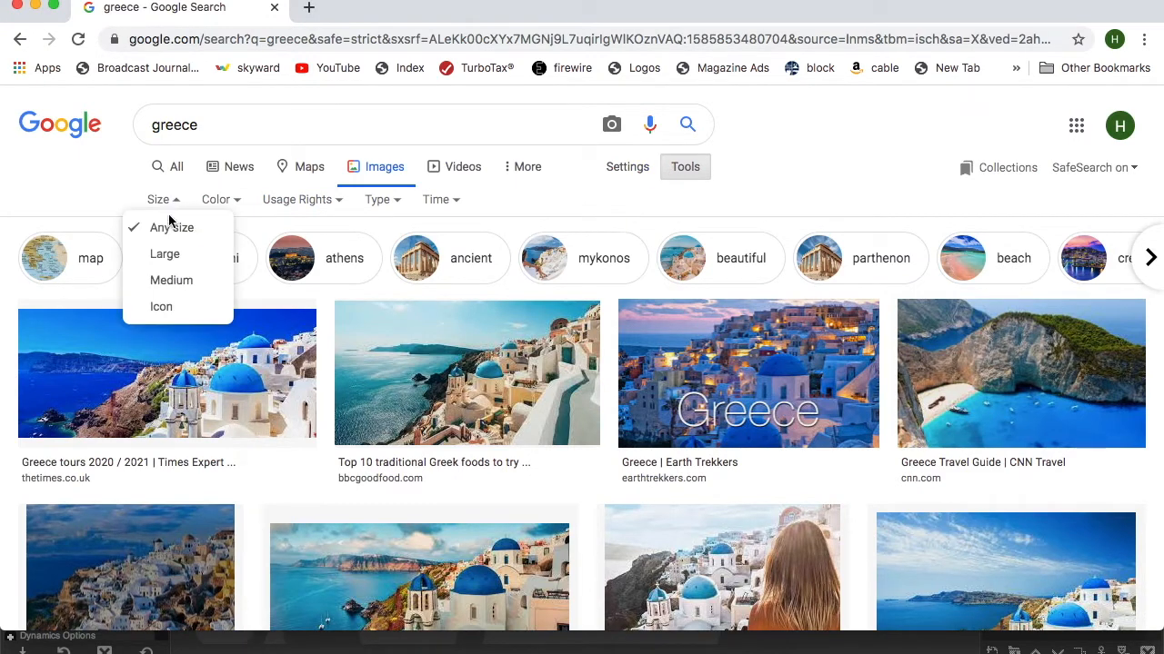
pyautogui.click(164, 254)
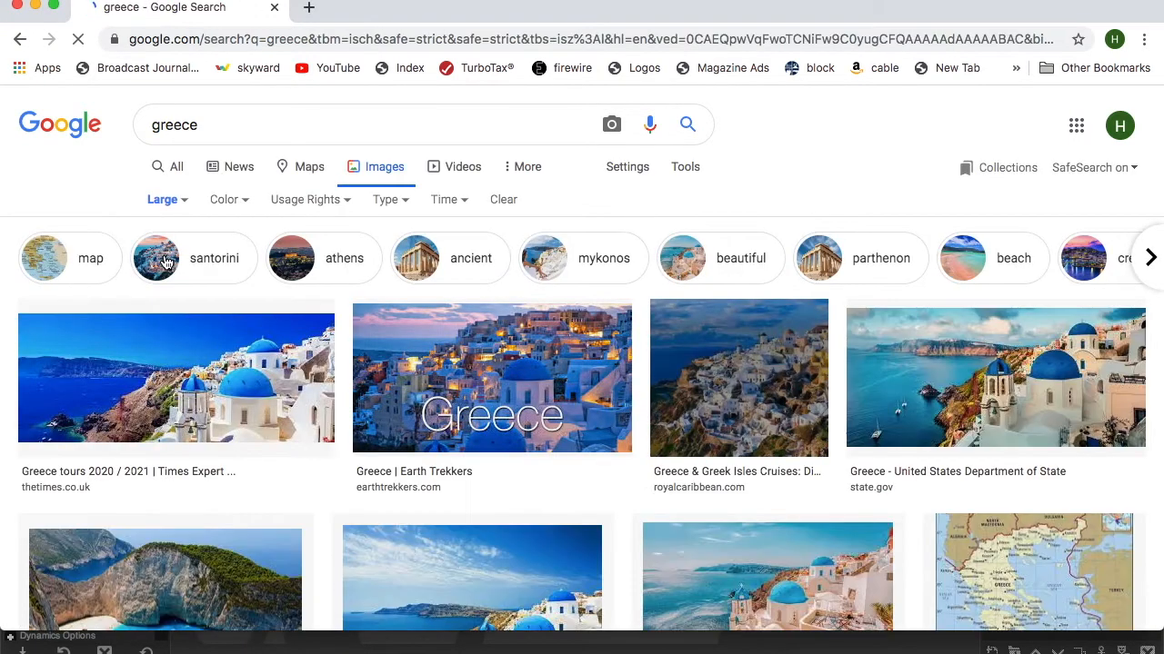
# Step: Save the "Greece tours 2020 / 2021" image from The Times to the Desktop as a JPEG named greece
pyautogui.click(175, 384)
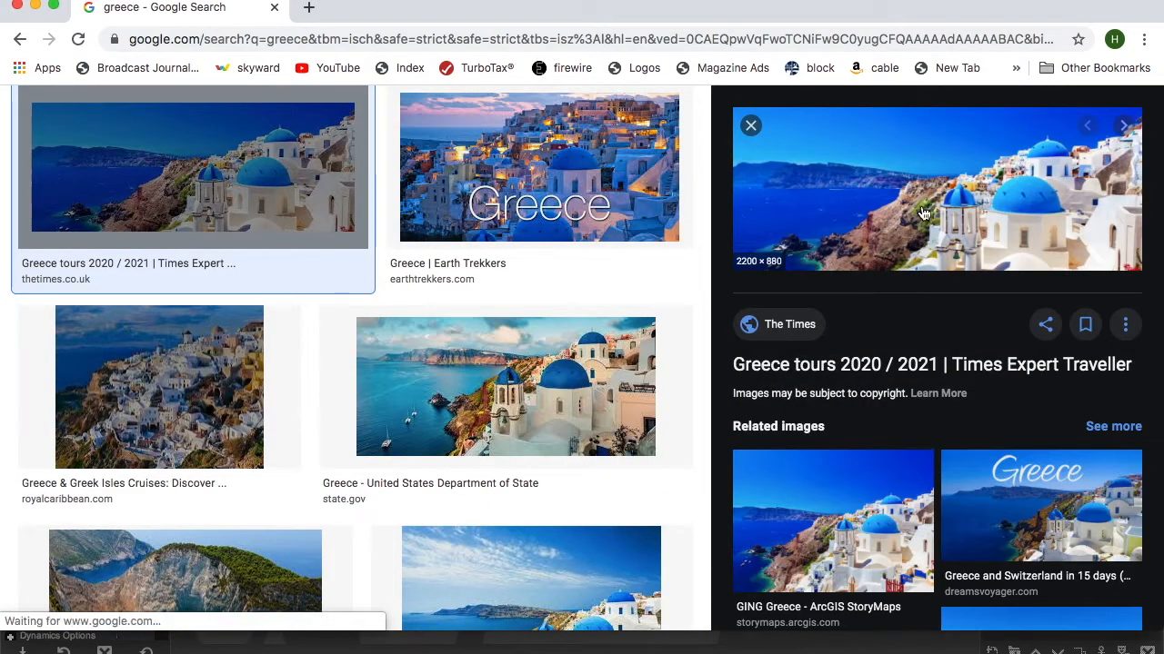
pyautogui.rightClick(920, 209)
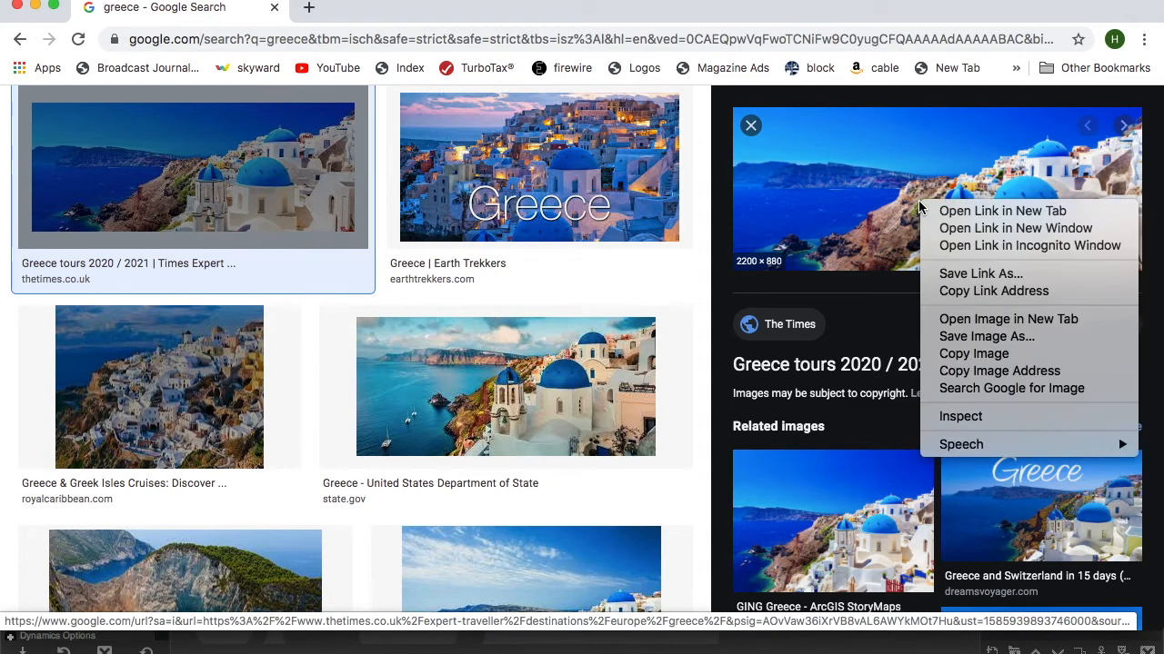
pyautogui.click(965, 338)
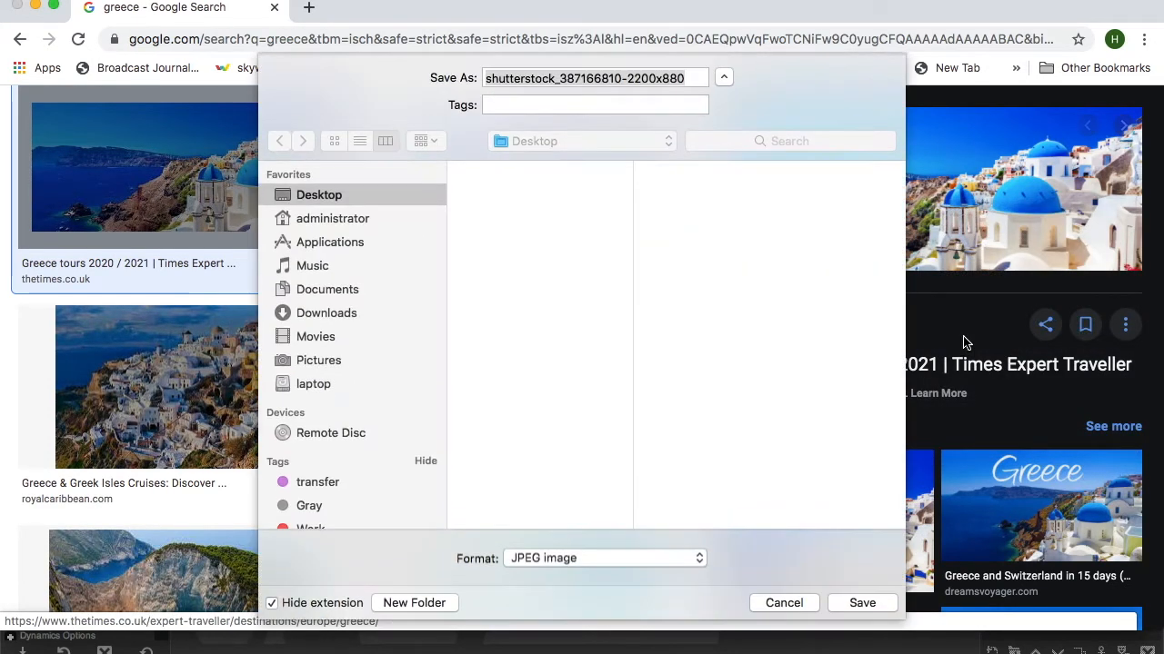
pyautogui.write('greece')
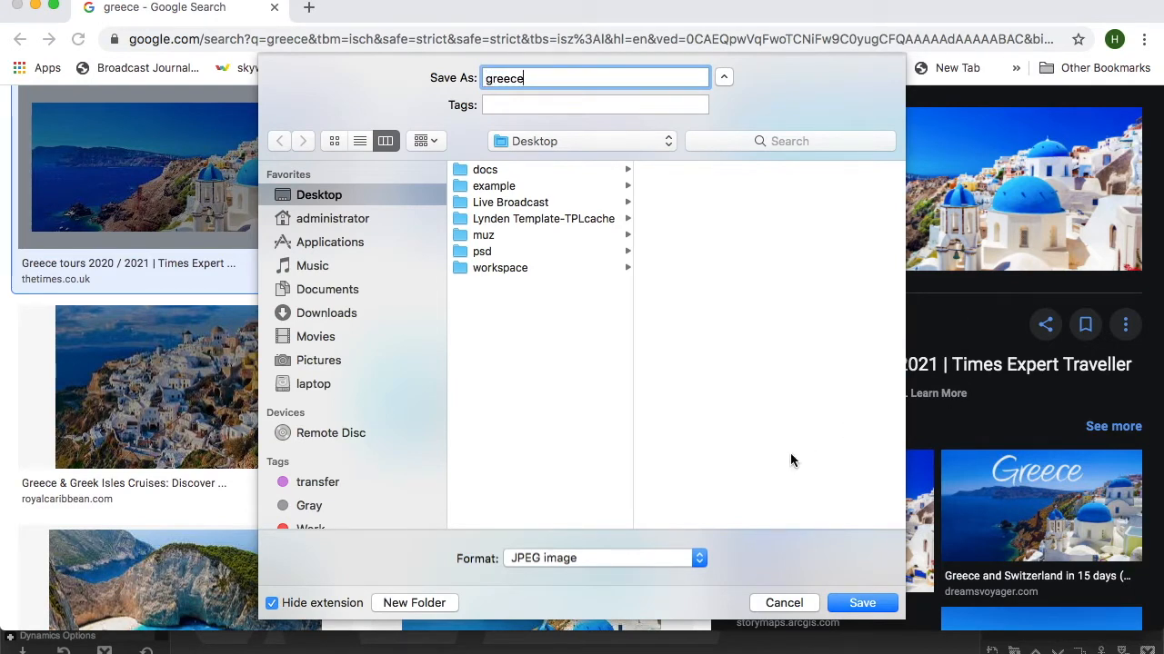
pyautogui.click(861, 603)
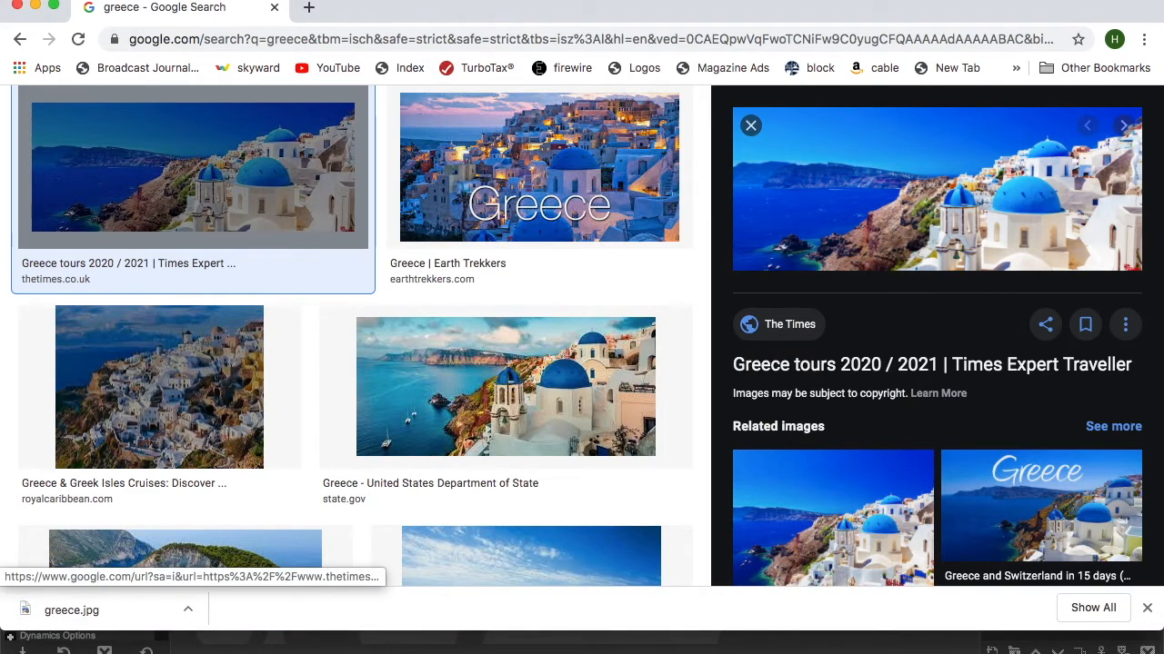
# Step: Quit Google Chrome and open greece.jpg from the Desktop in GIMP
pyautogui.click(73, 1)
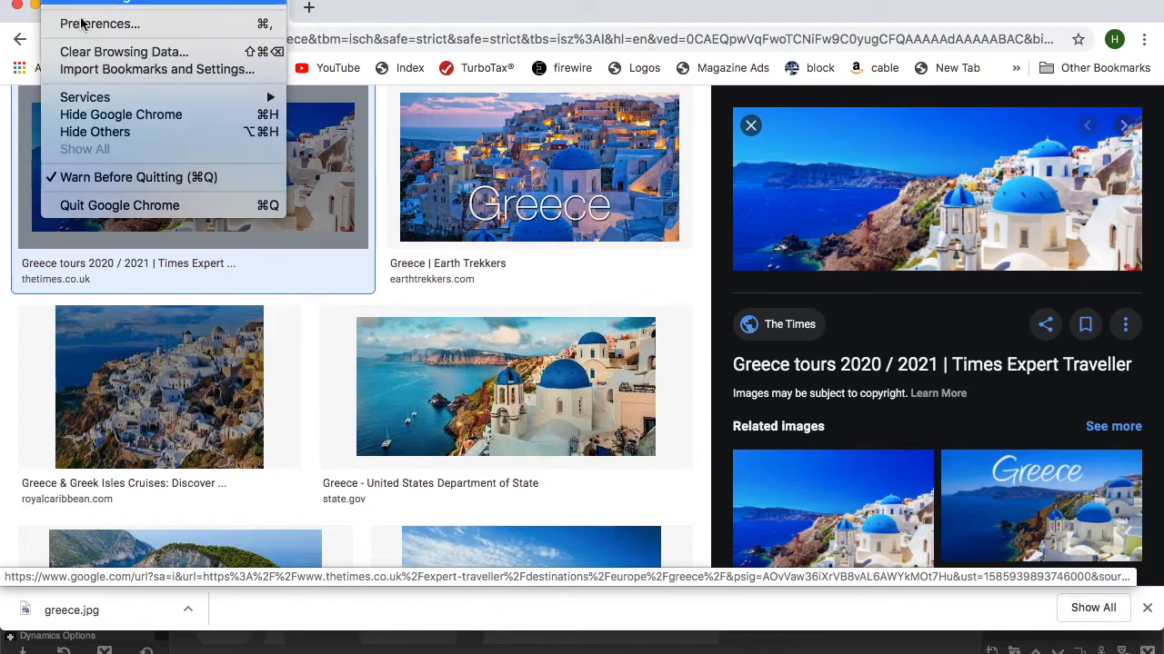
pyautogui.click(106, 206)
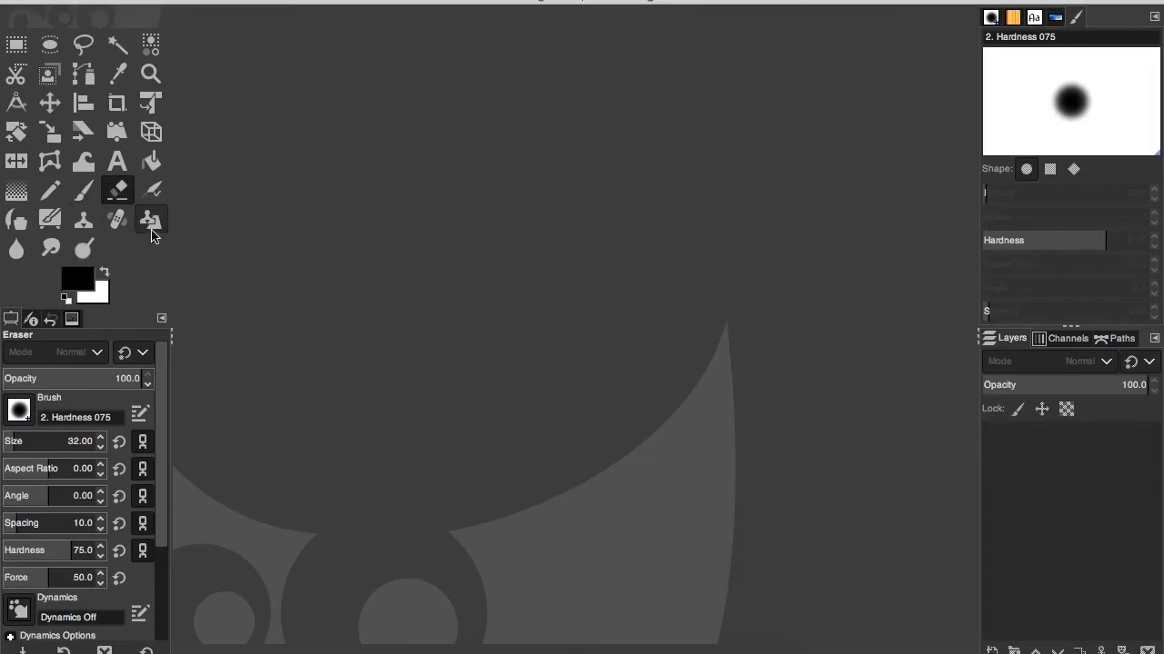
pyautogui.click(146, 2)
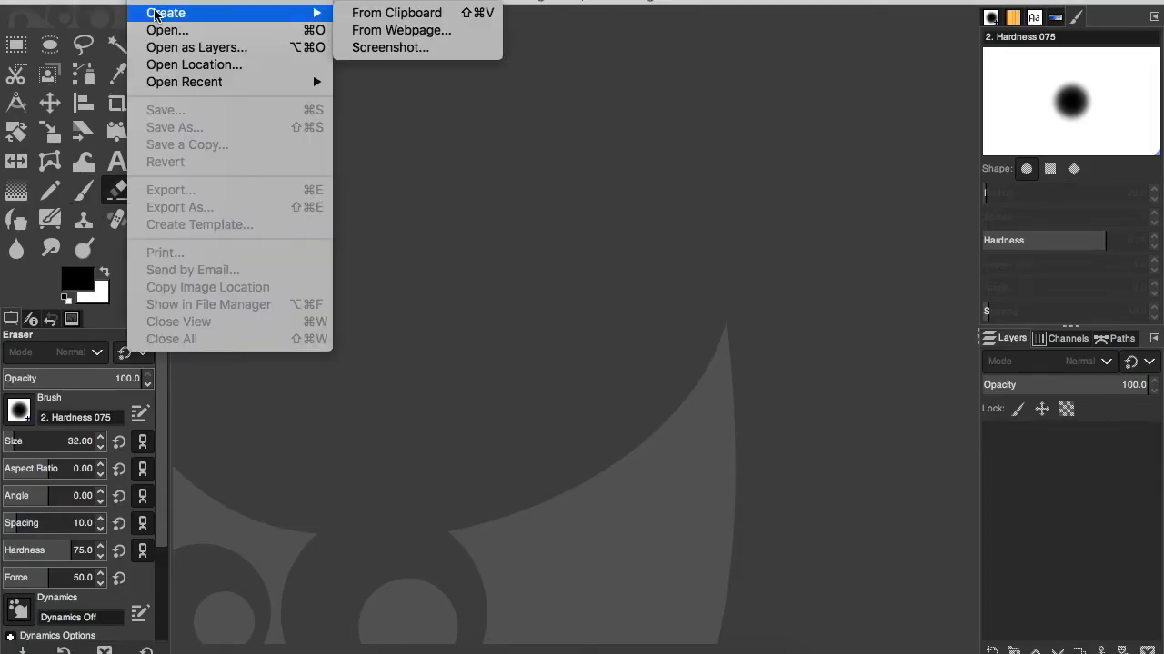
pyautogui.click(155, 29)
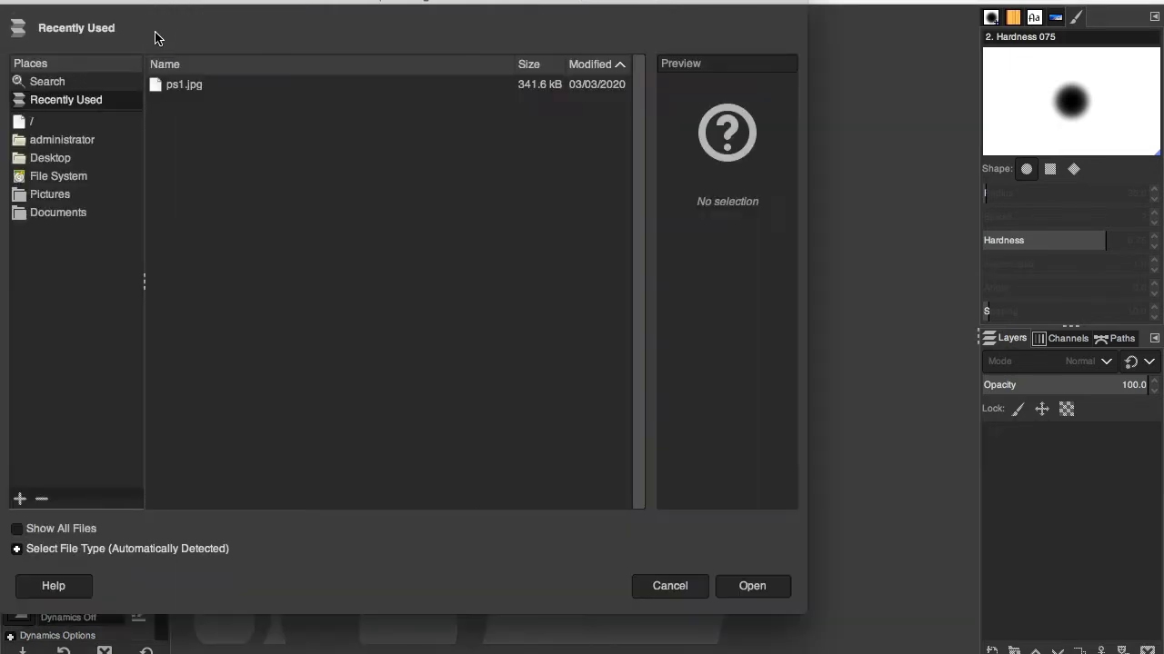
pyautogui.click(51, 158)
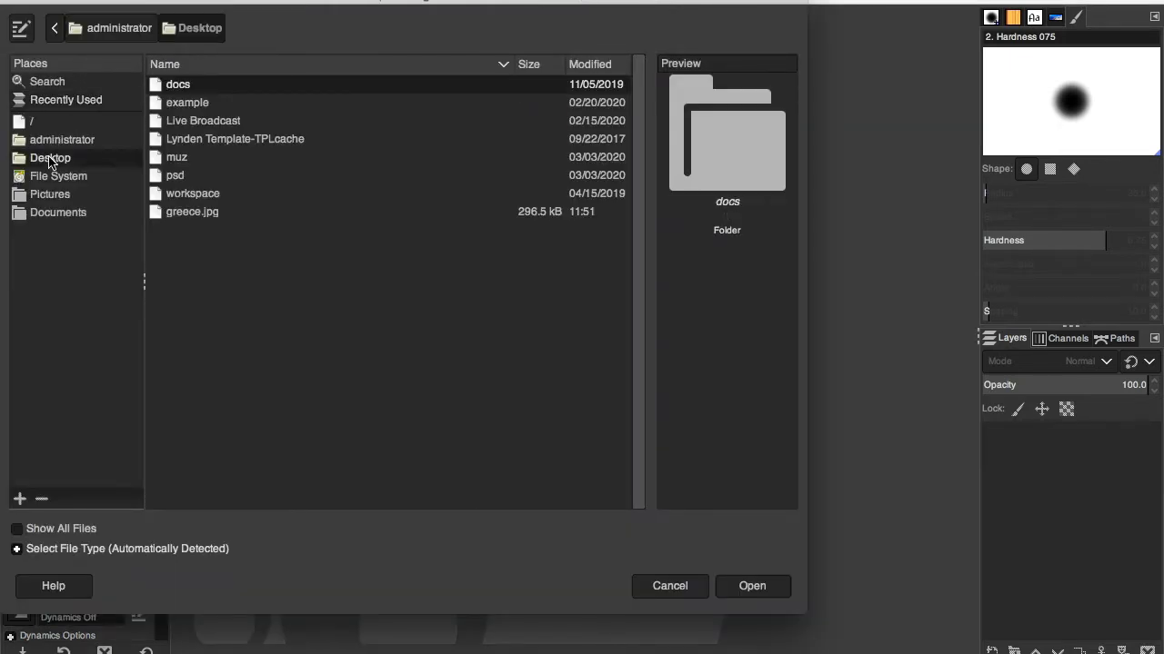
pyautogui.doubleClick(192, 211)
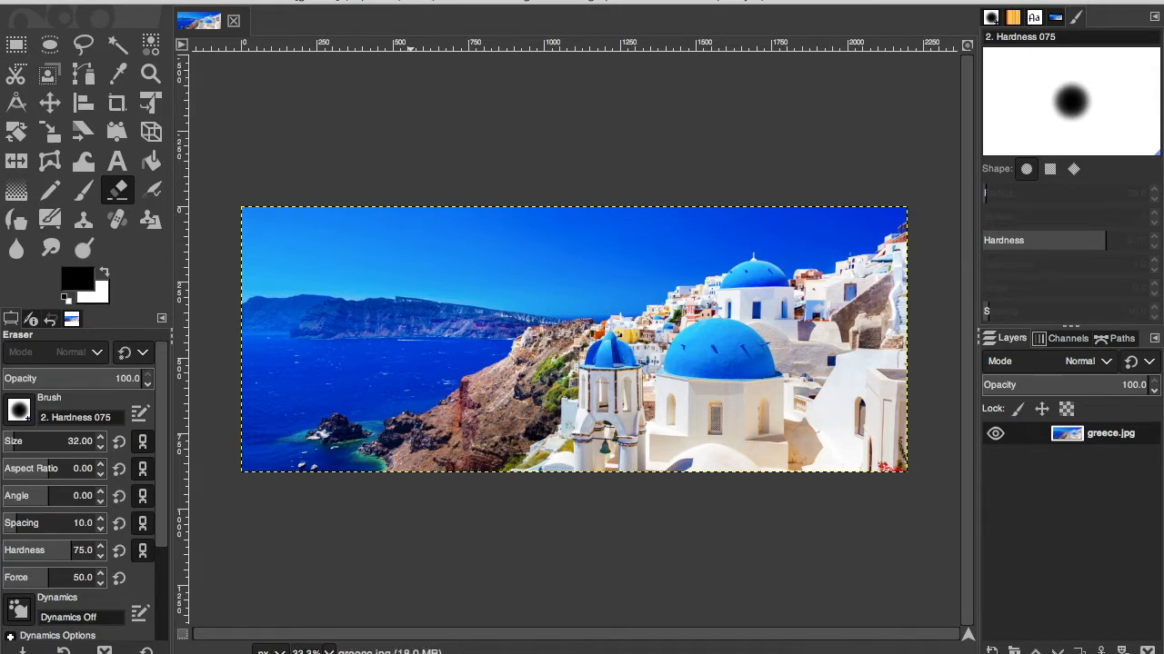
# Step: Apply a Levels adjustment to the greece.jpg layer, shifting the midtone input level of the Value channel
pyautogui.click(426, 1)
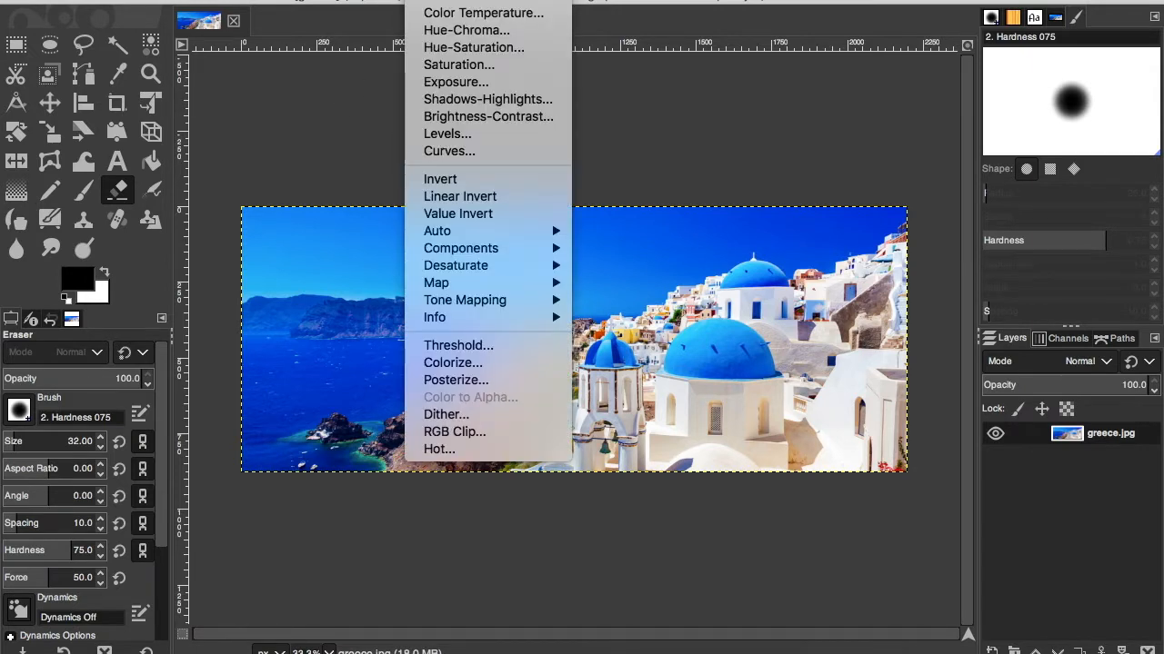
pyautogui.click(447, 135)
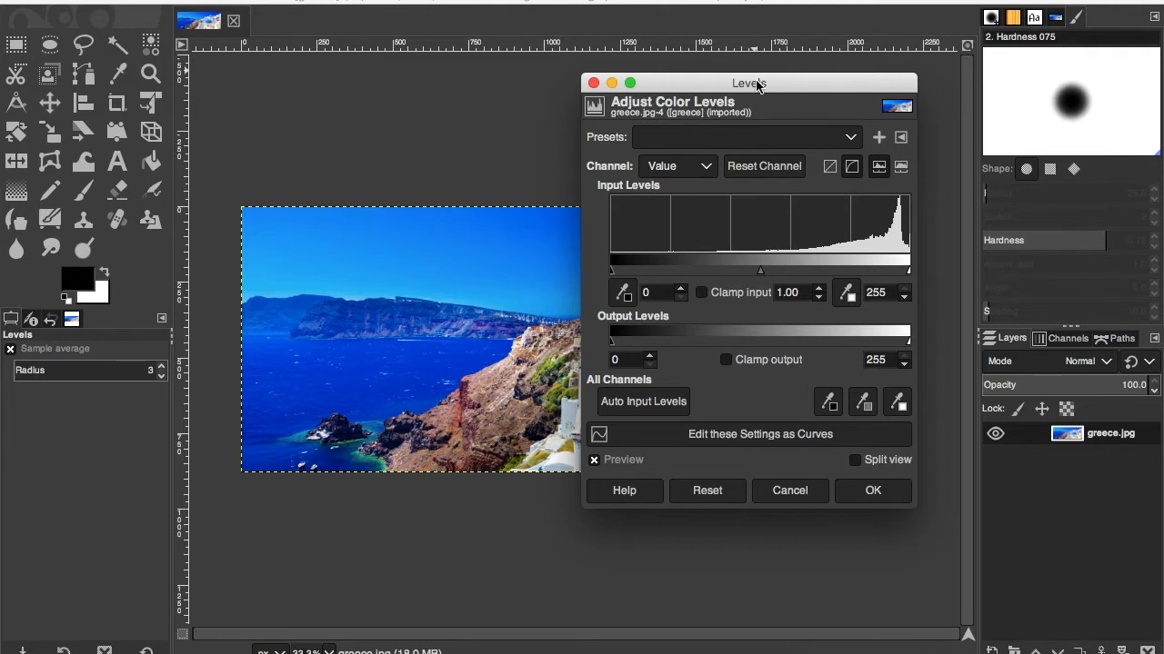
pyautogui.moveTo(760, 83); pyautogui.dragTo(250, 100)
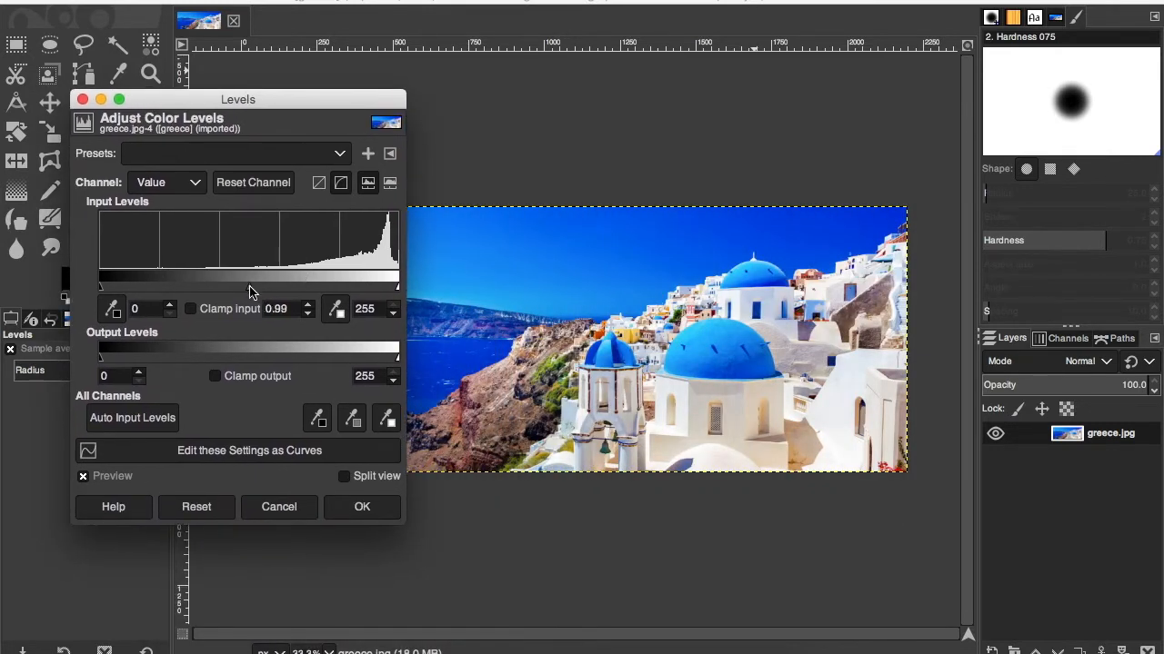
pyautogui.moveTo(246, 290)
pyautogui.mouseDown()
pyautogui.moveTo(191, 291)
pyautogui.moveTo(310, 287)
pyautogui.moveTo(204, 279)
pyautogui.moveTo(250, 278)
pyautogui.mouseUp()
pyautogui.click(347, 510)
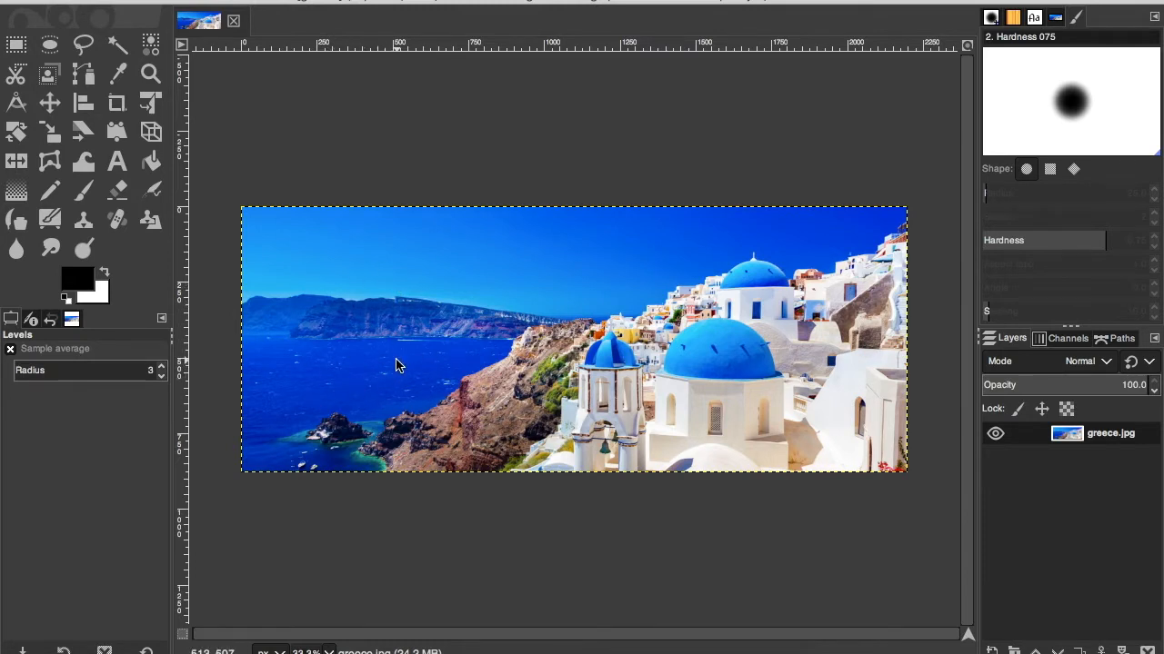
# Step: Try to outline the rock islet, cliff edge and village skyline with Free Select, and clear the resulting selection
pyautogui.click(85, 50)
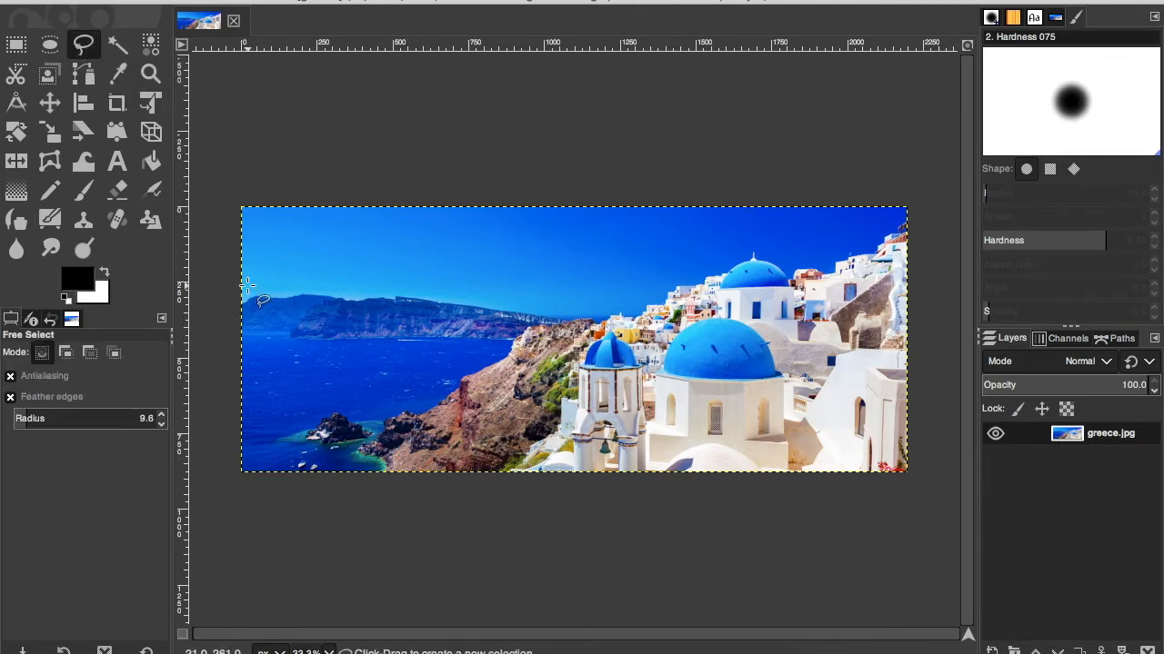
pyautogui.moveTo(387, 472); pyautogui.dragTo(357, 453)
pyautogui.click(357, 453)
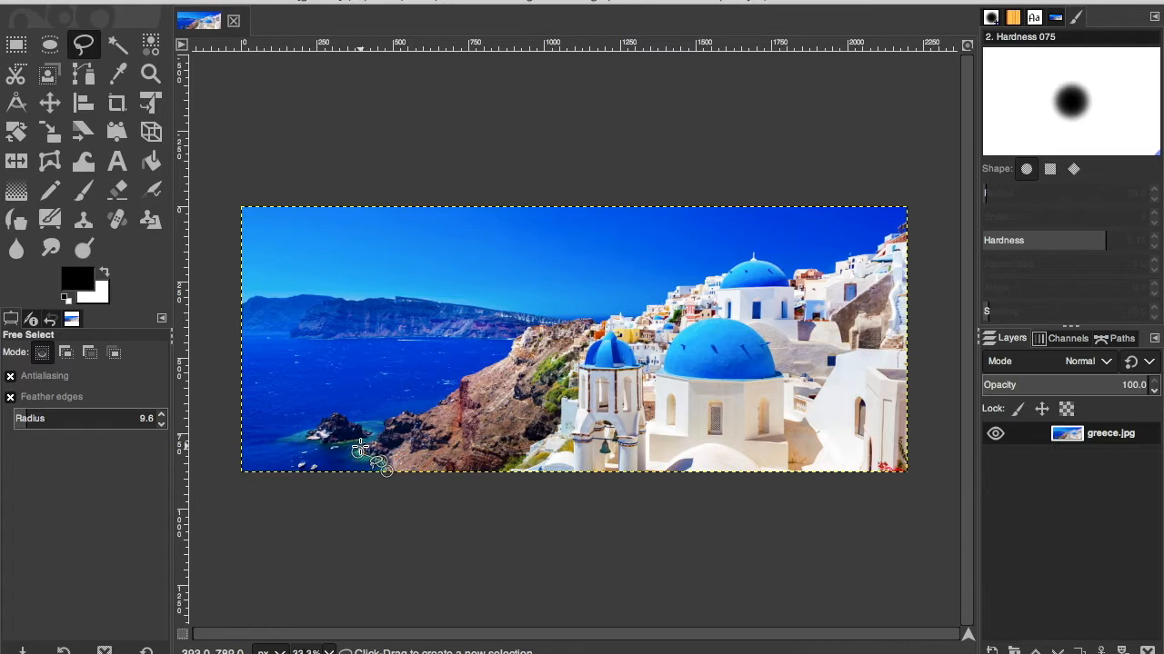
pyautogui.click(347, 442)
pyautogui.click(321, 443)
pyautogui.click(307, 437)
pyautogui.click(338, 415)
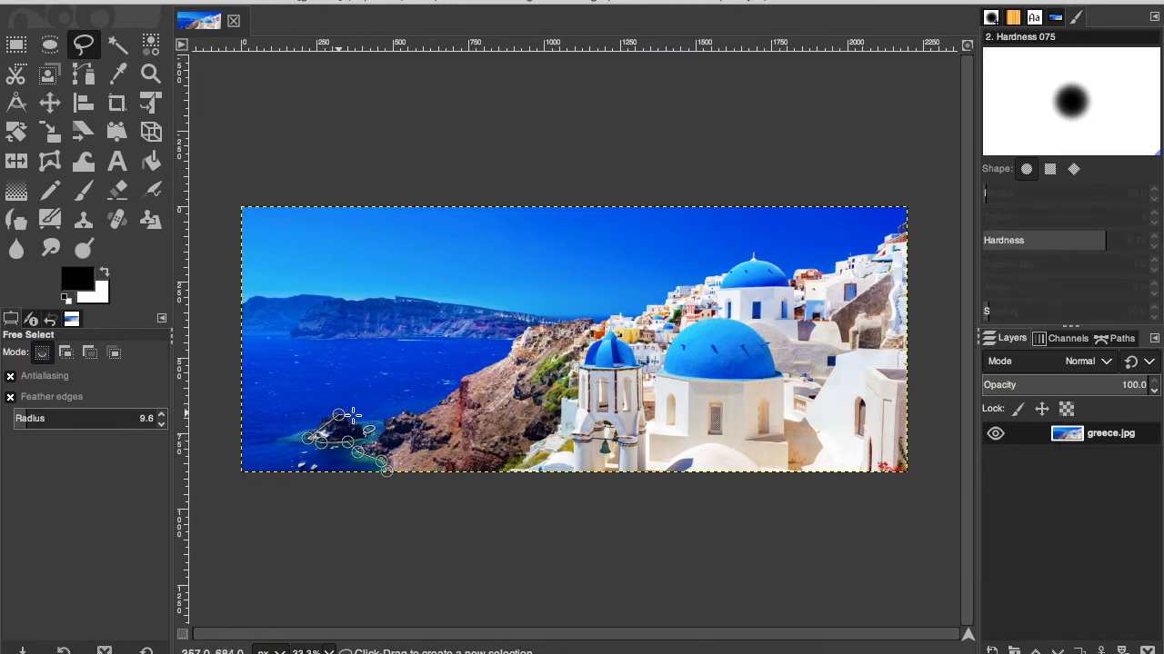
pyautogui.click(357, 427)
pyautogui.click(352, 446)
pyautogui.click(386, 438)
pyautogui.click(391, 417)
pyautogui.click(415, 413)
pyautogui.click(441, 402)
pyautogui.click(466, 377)
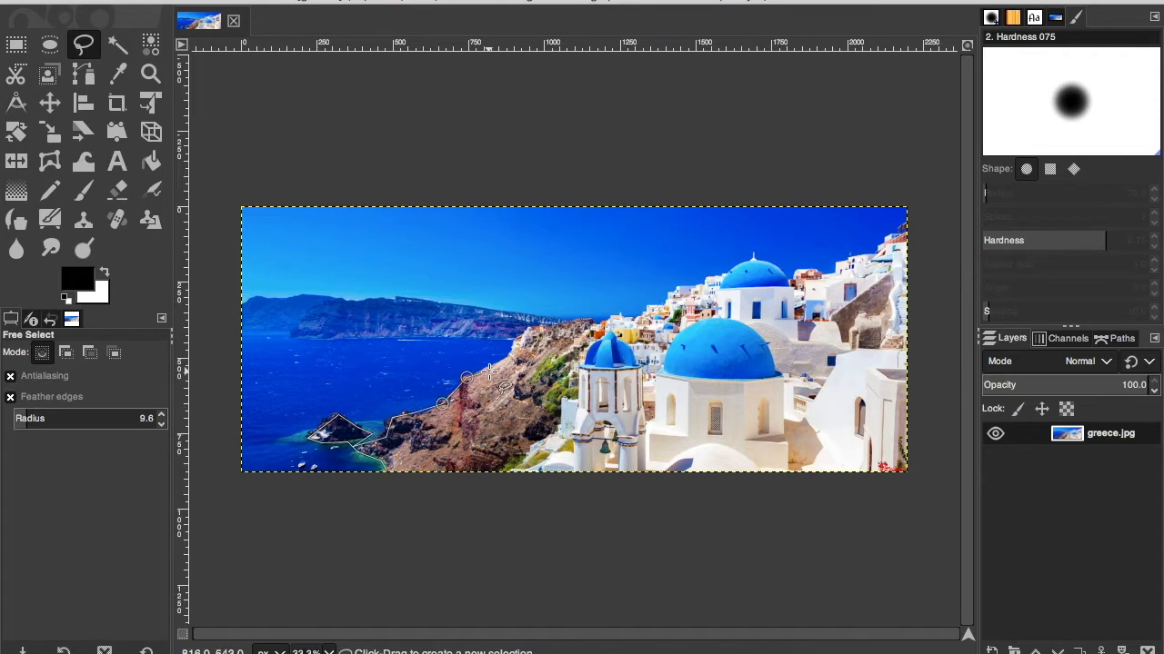
pyautogui.click(491, 369)
pyautogui.click(516, 354)
pyautogui.click(535, 321)
pyautogui.click(590, 316)
pyautogui.click(612, 317)
pyautogui.click(635, 316)
pyautogui.click(648, 303)
pyautogui.click(673, 293)
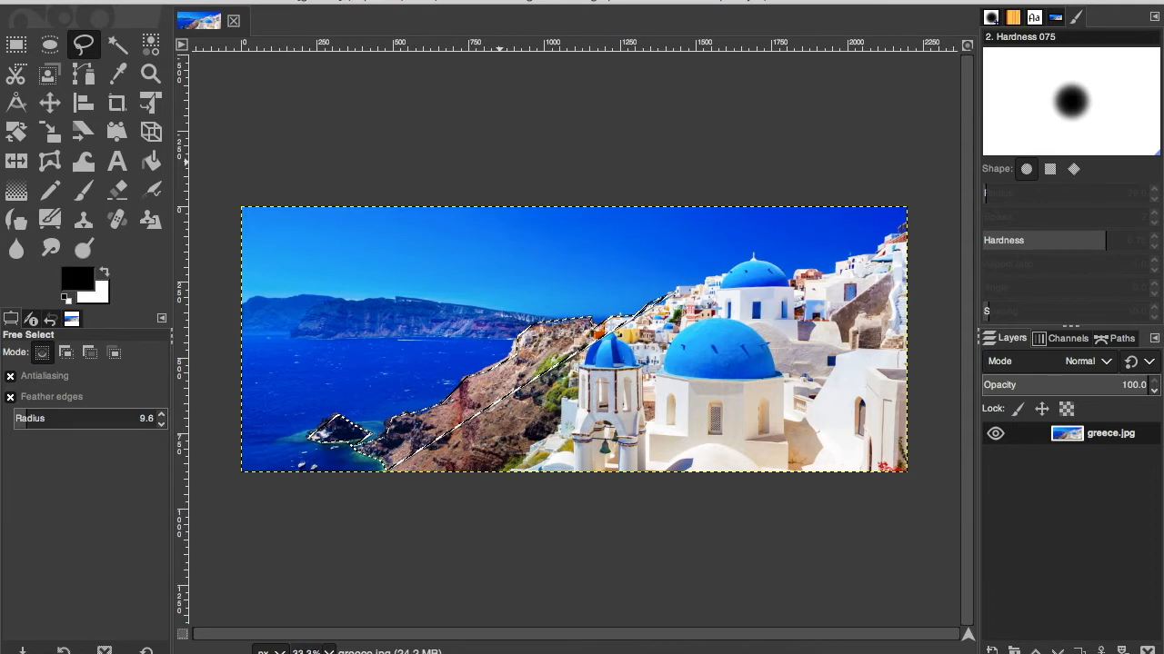
pyautogui.click(274, 2)
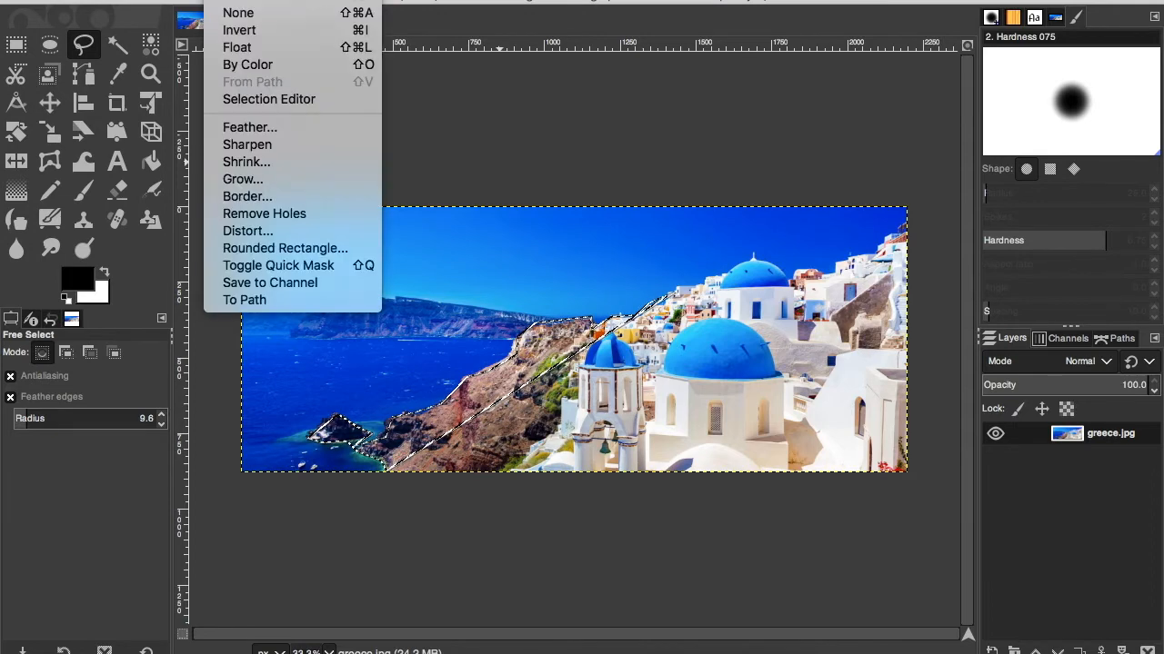
pyautogui.click(238, 14)
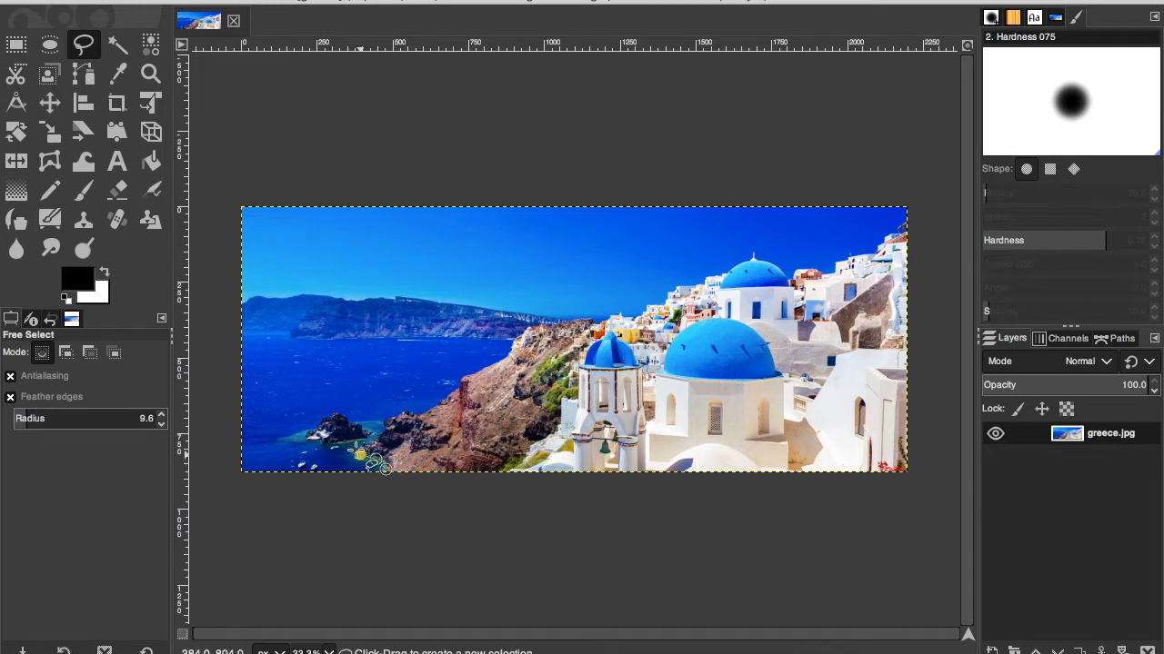
# Step: Outline the rock islet and the lower cliff edge with Free Select, following the shoreline between rock and water
pyautogui.click(311, 442)
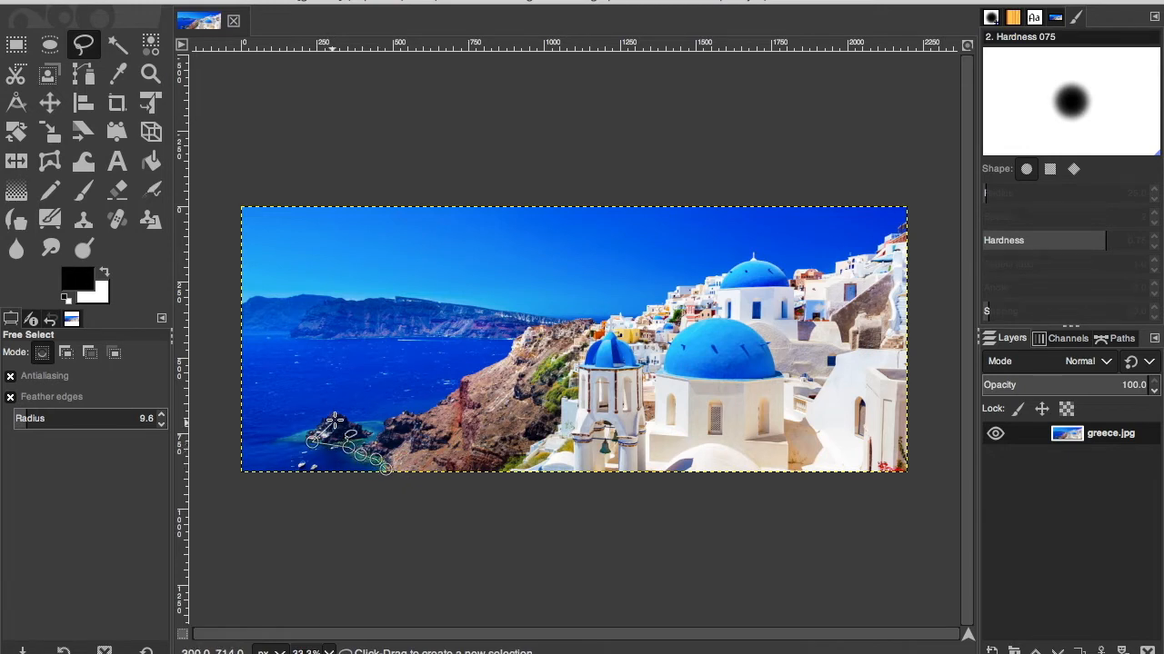
pyautogui.click(337, 420)
pyautogui.click(373, 433)
pyautogui.click(390, 431)
pyautogui.click(386, 424)
pyautogui.click(407, 415)
pyautogui.click(421, 419)
pyautogui.click(475, 375)
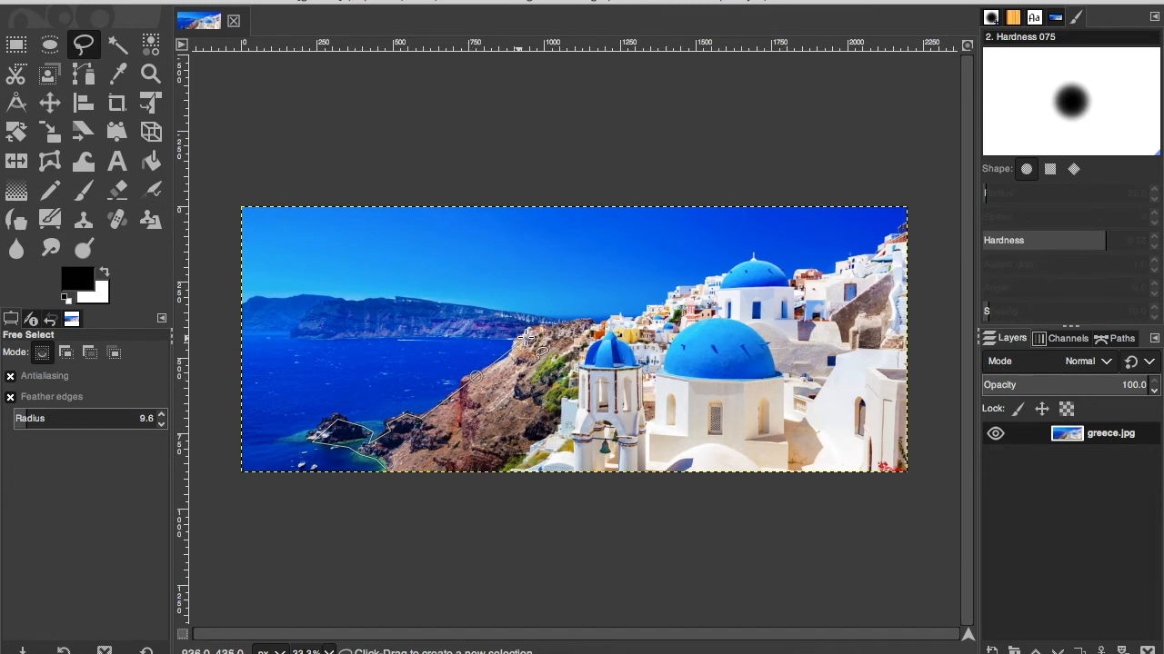
# Step: Continue the Free Select outline along the upper cliff ridge and the lower village rooftops up to the rear blue dome
pyautogui.click(512, 360)
pyautogui.click(525, 336)
pyautogui.click(548, 321)
pyautogui.click(599, 321)
pyautogui.click(630, 316)
pyautogui.click(646, 309)
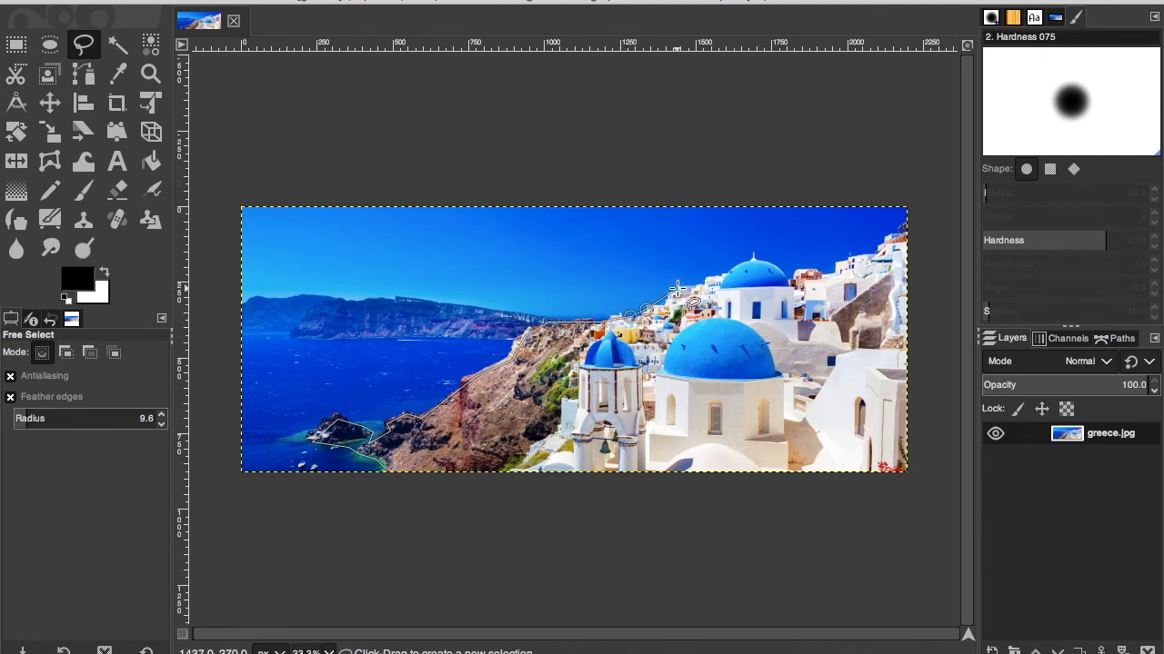
pyautogui.click(681, 289)
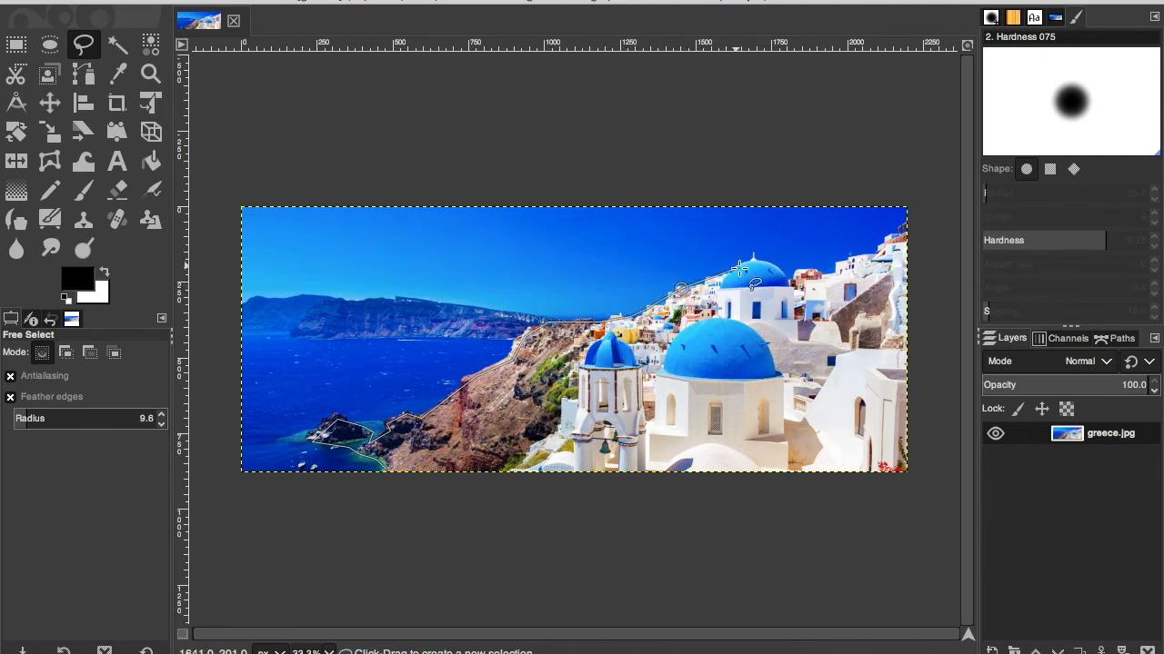
# Step: Trace over the rear dome and upper village skyline, and close the outline around the sky and sea as a selection
pyautogui.click(738, 269)
pyautogui.click(772, 260)
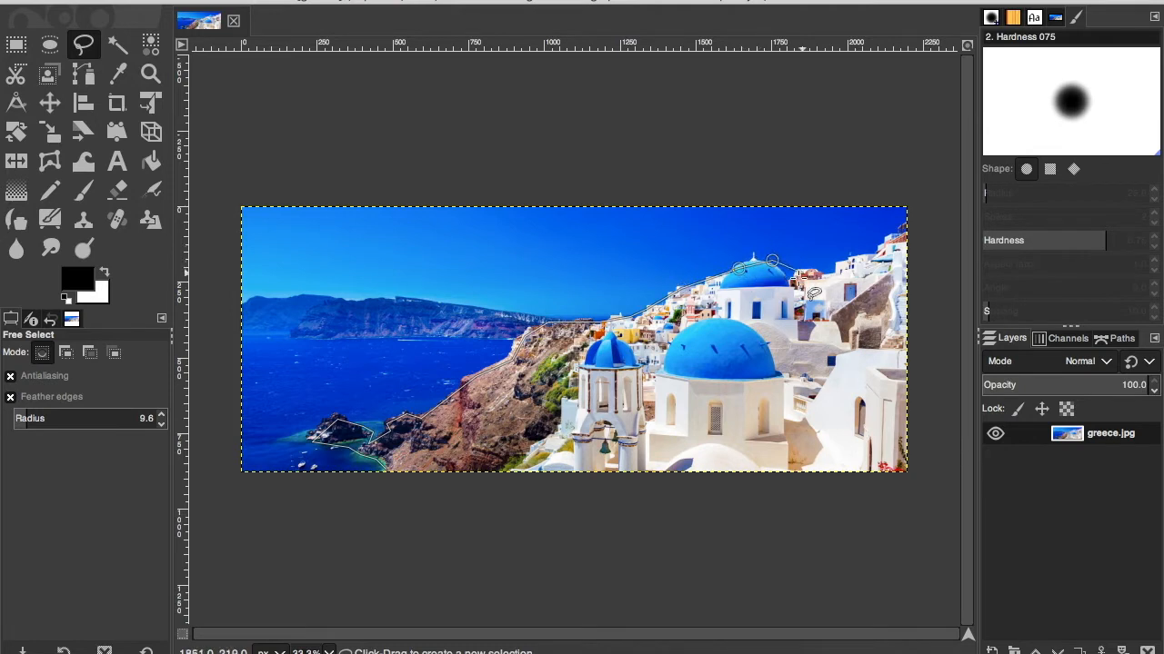
pyautogui.click(788, 275)
pyautogui.click(833, 271)
pyautogui.click(855, 260)
pyautogui.click(886, 247)
pyautogui.click(904, 216)
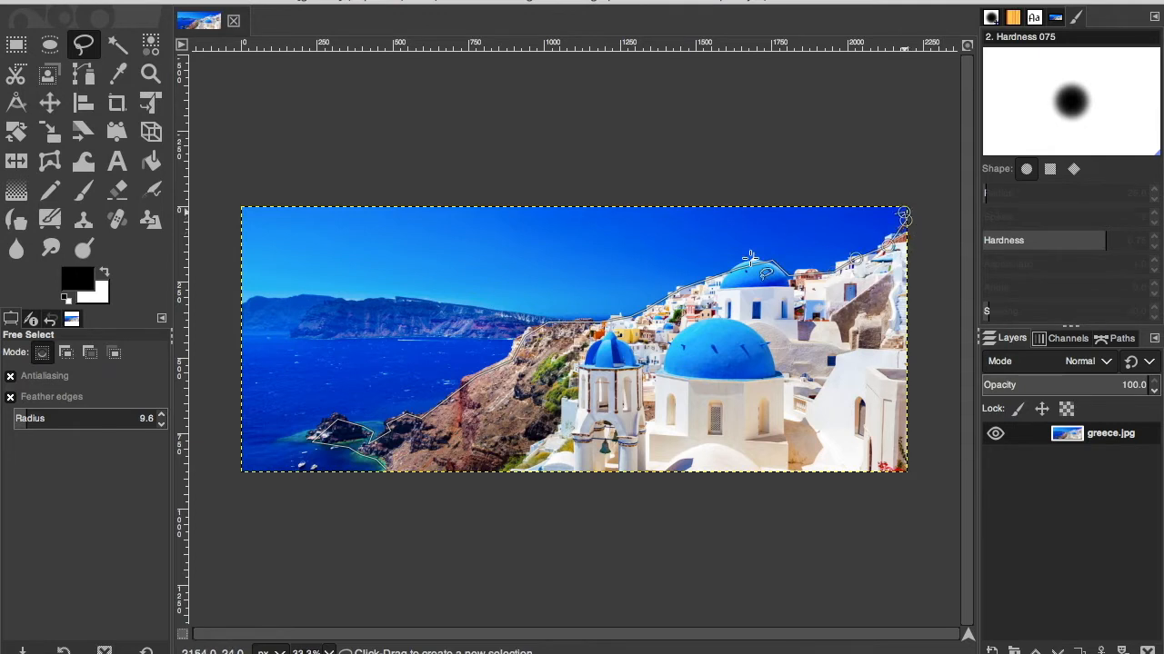
pyautogui.click(241, 212)
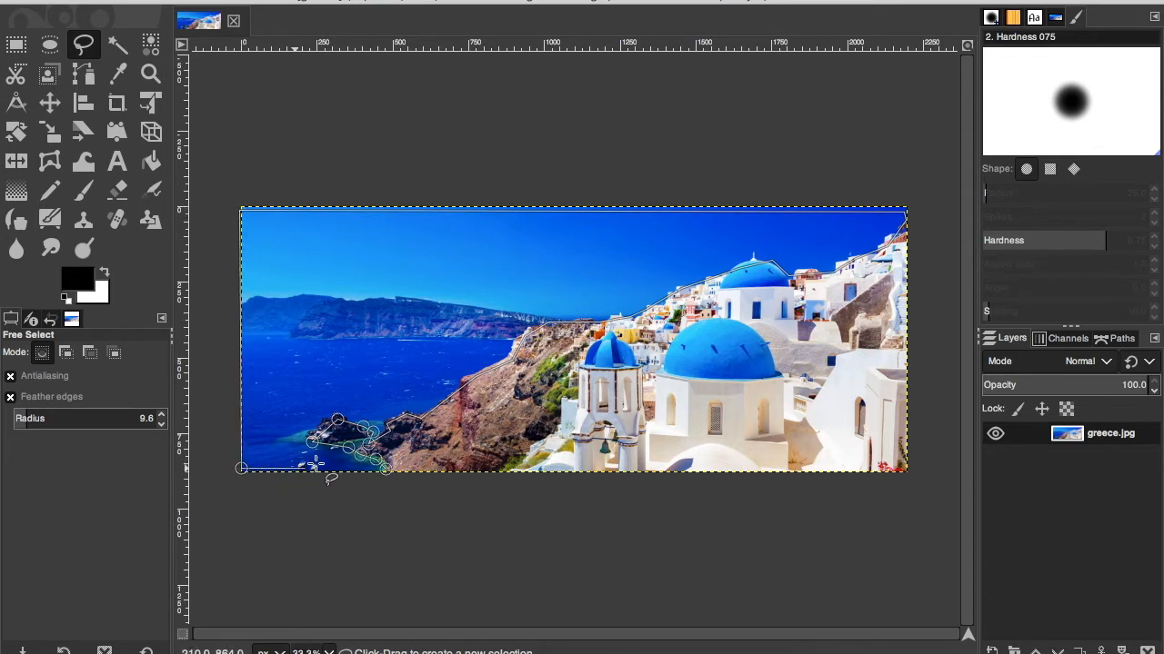
pyautogui.click(386, 469)
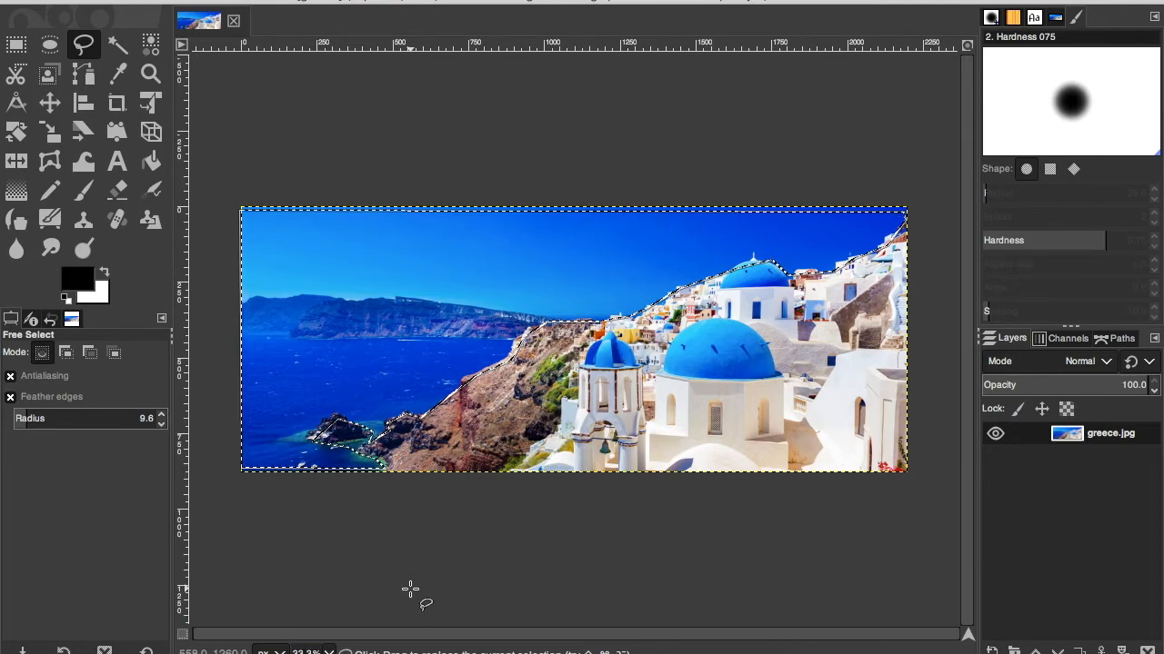
pyautogui.press('Return')
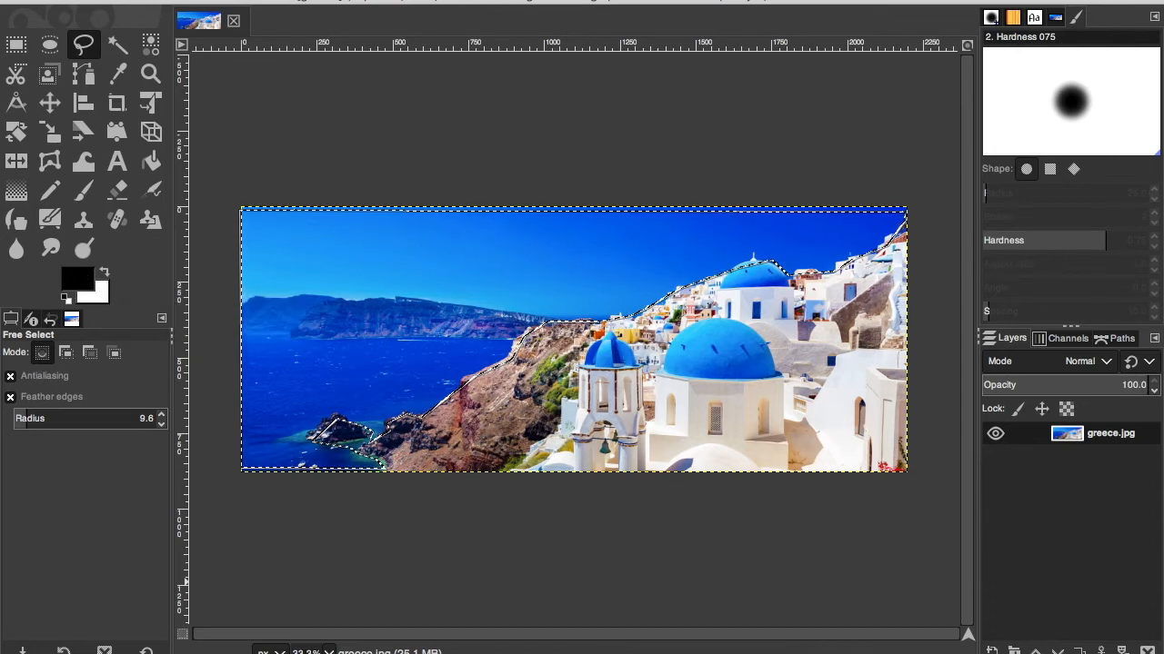
# Step: Turn on Quick Mask to edit the sky-and-sea selection around the rock islet
pyautogui.click(182, 635)
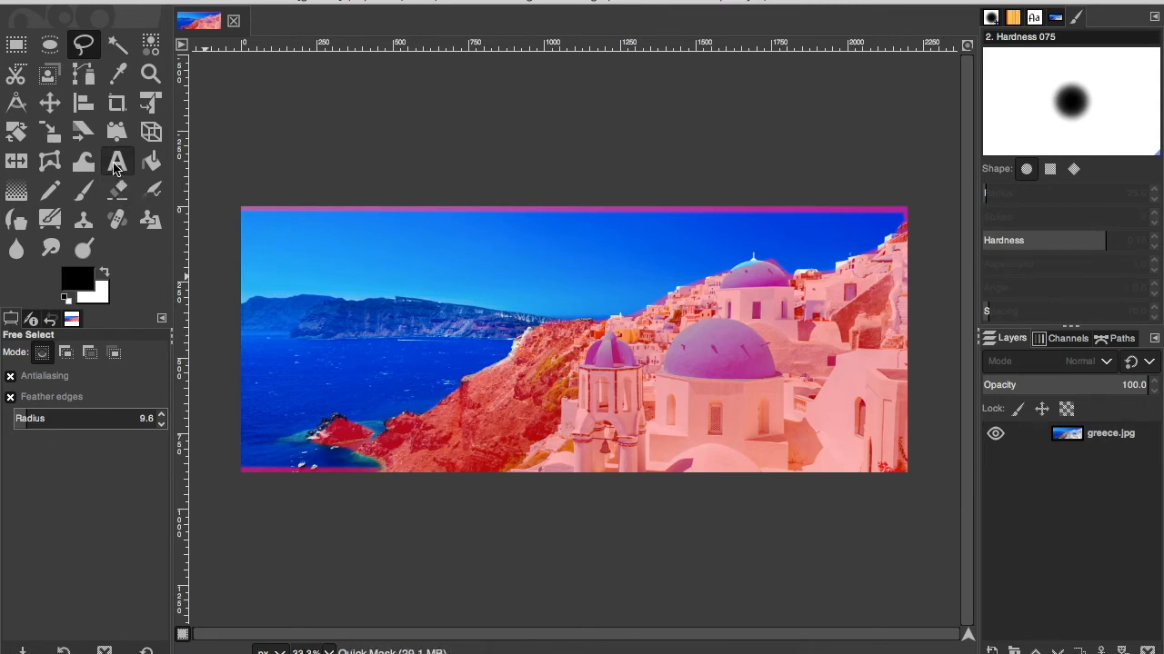
pyautogui.click(150, 76)
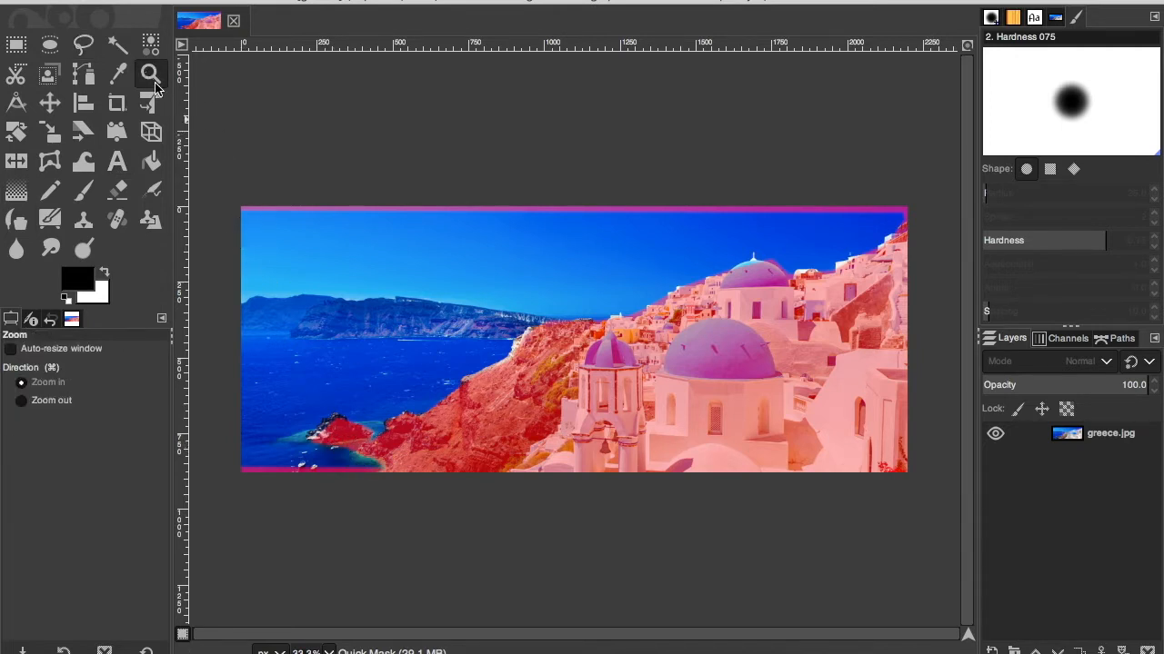
pyautogui.click(332, 449)
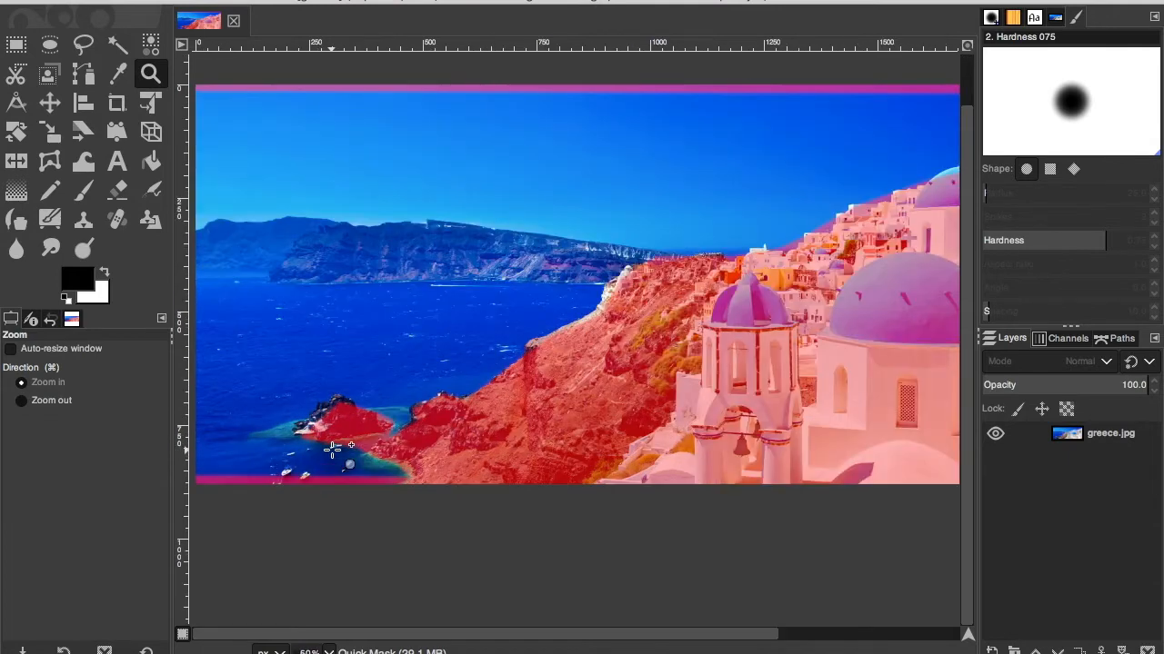
pyautogui.click(332, 448)
pyautogui.click(333, 448)
pyautogui.click(333, 449)
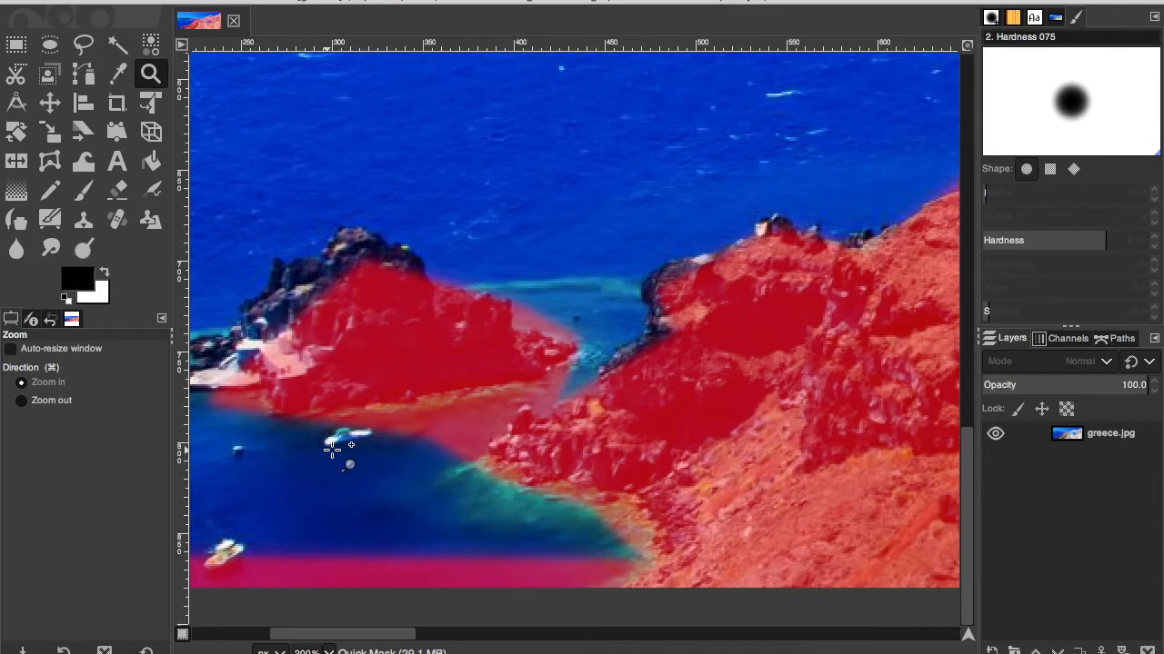
pyautogui.hscroll(-10, 333, 448)
pyautogui.hscroll(5, 333, 448)
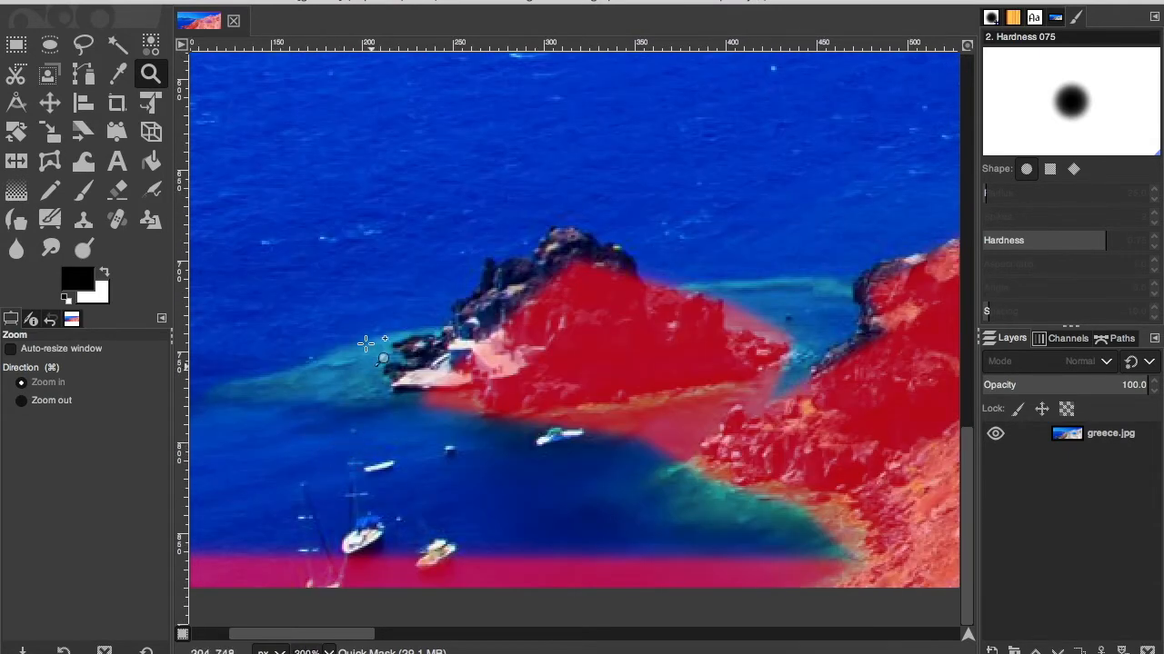
pyautogui.click(484, 342)
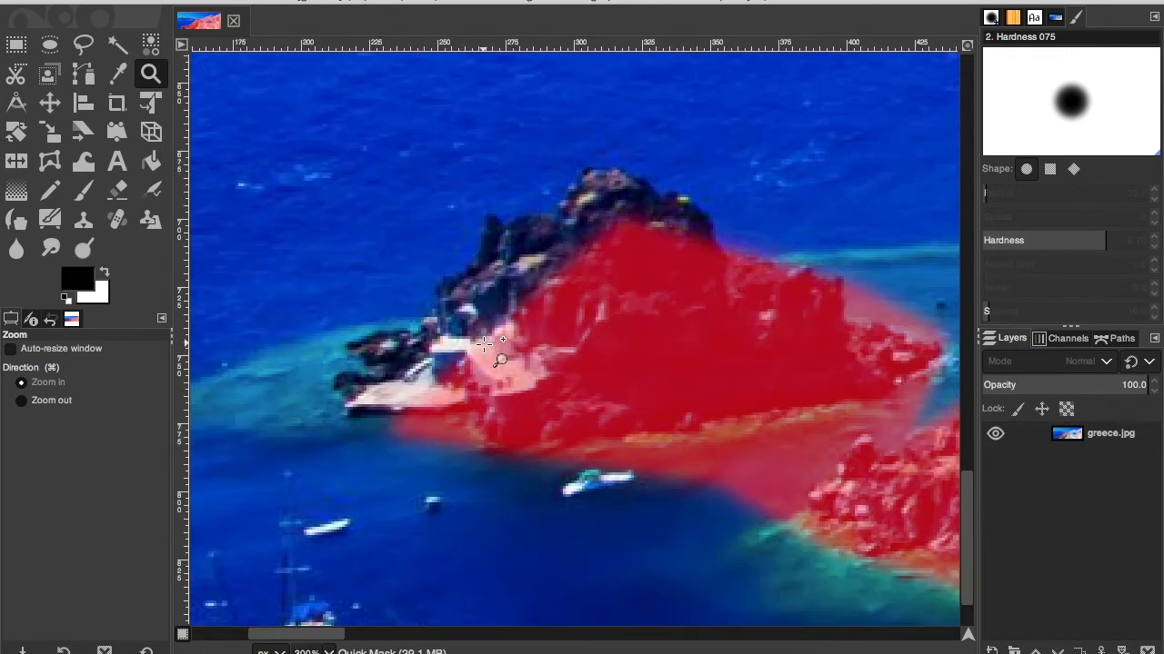
# Step: Paint the islet's uncovered rocks into the mask in black, using the 2. Hardness 100 Paintbrush at size 6
pyautogui.click(80, 193)
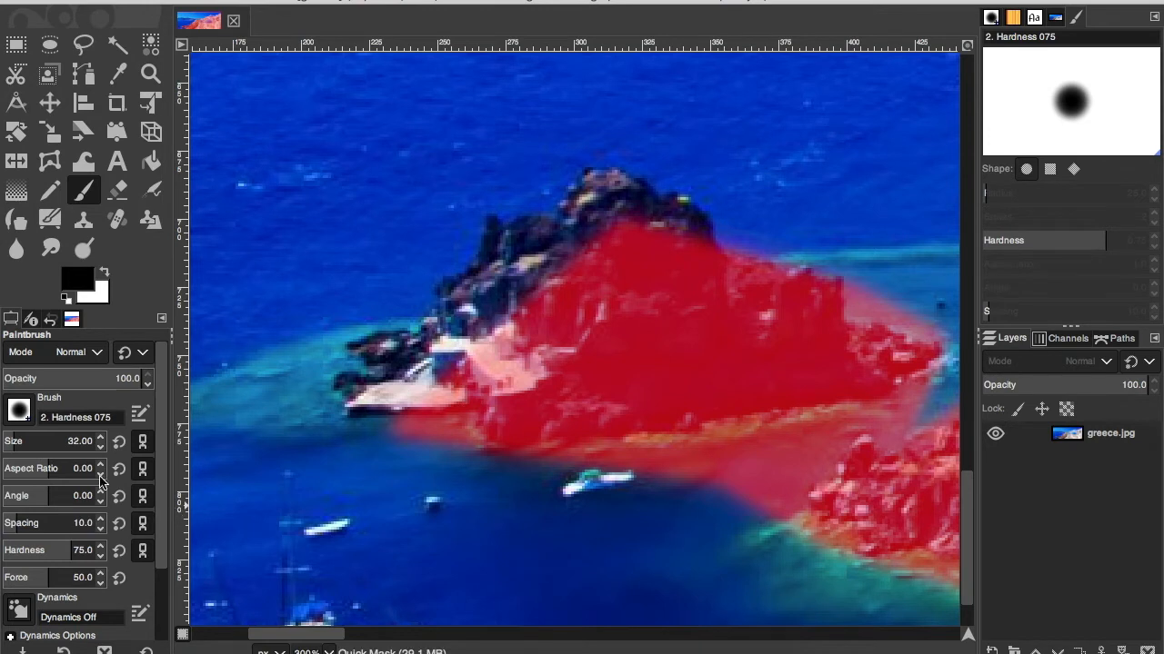
pyautogui.click(11, 443)
pyautogui.click(19, 409)
pyautogui.click(87, 465)
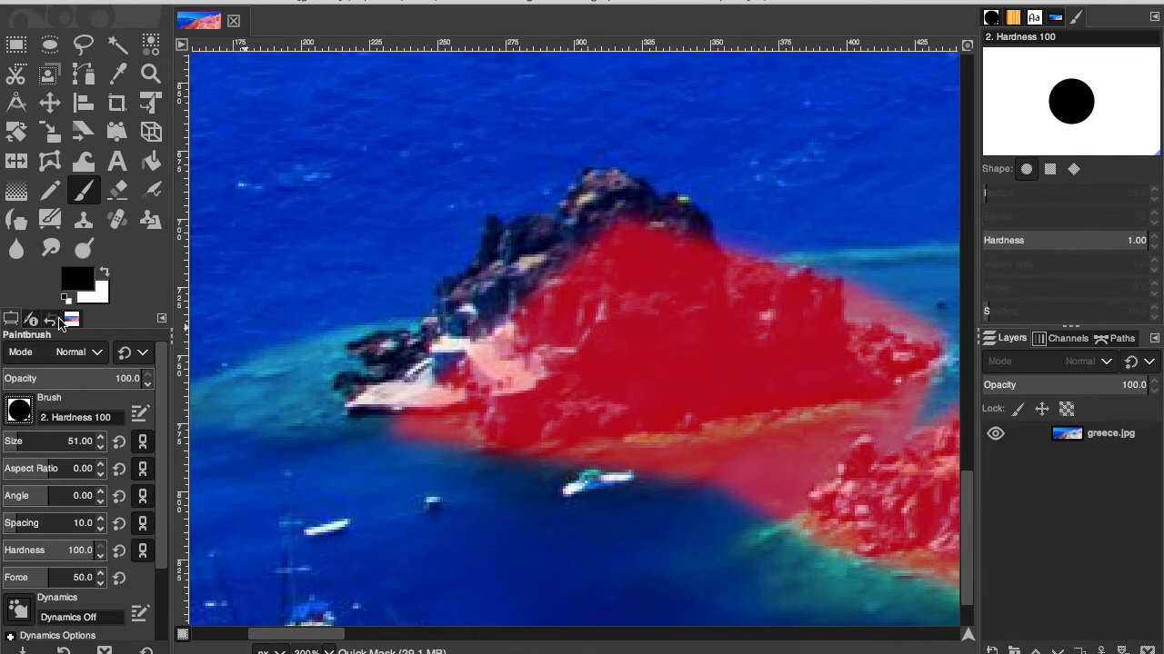
pyautogui.moveTo(11, 443); pyautogui.dragTo(1098, 442)
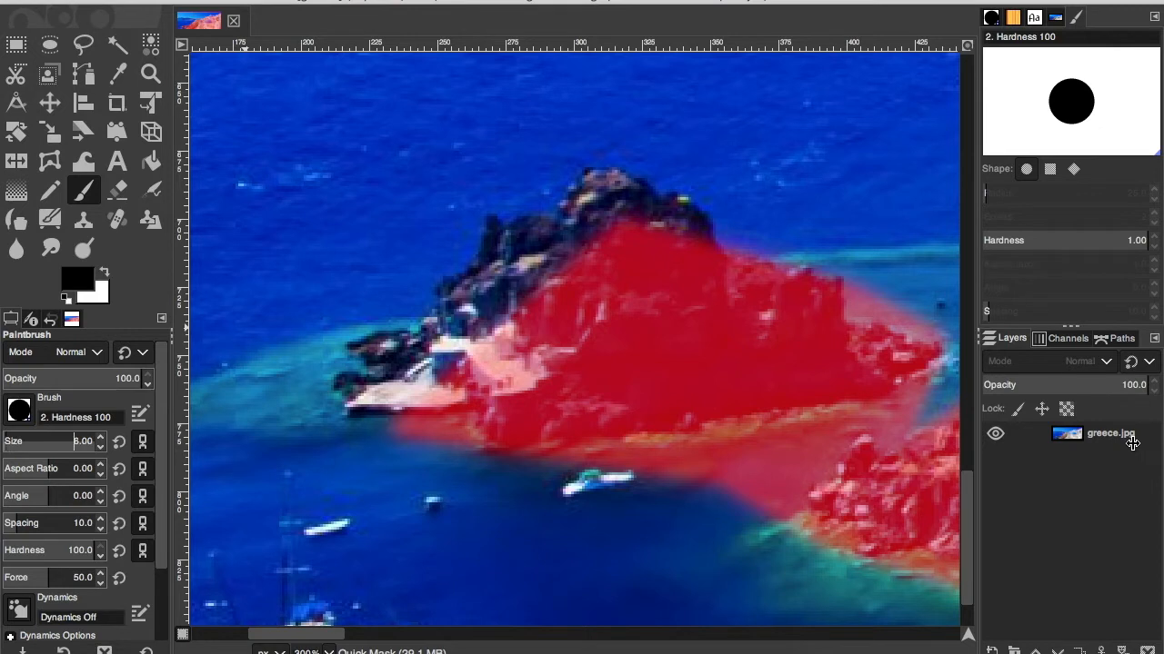
pyautogui.moveTo(1132, 443); pyautogui.dragTo(1130, 442)
pyautogui.moveTo(406, 362)
pyautogui.mouseDown()
pyautogui.moveTo(393, 353)
pyautogui.moveTo(400, 339)
pyautogui.moveTo(446, 368)
pyautogui.moveTo(468, 354)
pyautogui.moveTo(422, 364)
pyautogui.moveTo(385, 340)
pyautogui.moveTo(359, 349)
pyautogui.moveTo(386, 358)
pyautogui.moveTo(389, 380)
pyautogui.moveTo(356, 382)
pyautogui.moveTo(356, 409)
pyautogui.moveTo(422, 398)
pyautogui.mouseUp()
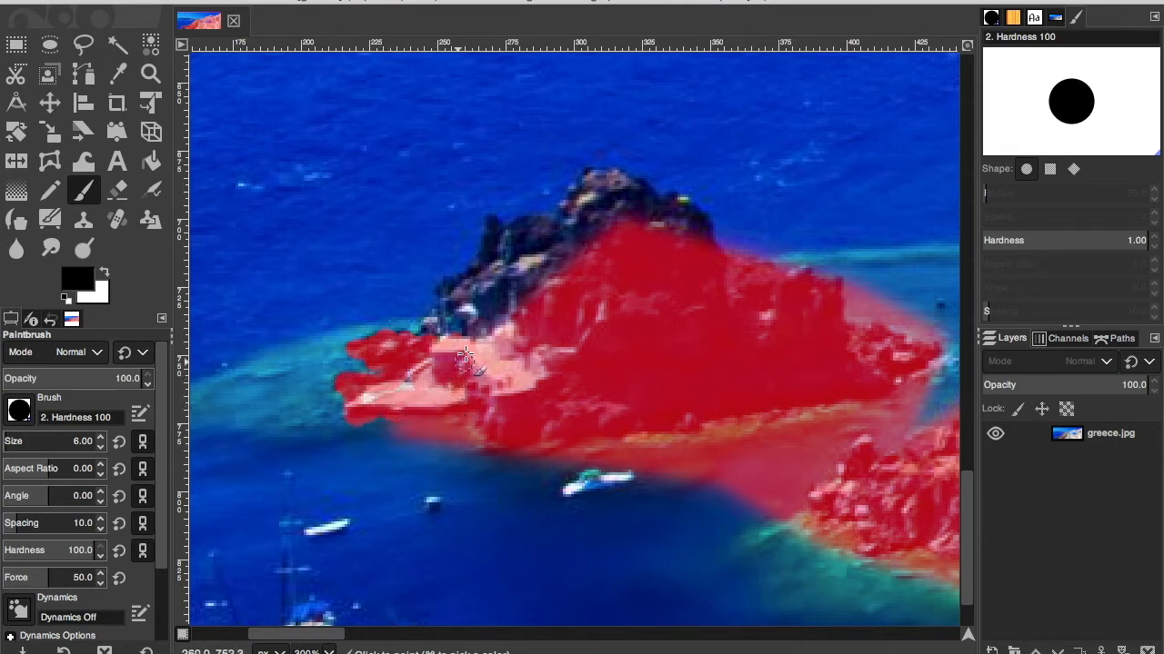
pyautogui.moveTo(428, 325)
pyautogui.mouseDown()
pyautogui.moveTo(444, 290)
pyautogui.moveTo(495, 248)
pyautogui.moveTo(494, 220)
pyautogui.moveTo(494, 246)
pyautogui.moveTo(534, 224)
pyautogui.moveTo(565, 233)
pyautogui.moveTo(583, 196)
pyautogui.moveTo(607, 181)
pyautogui.moveTo(567, 206)
pyautogui.moveTo(571, 197)
pyautogui.moveTo(598, 179)
pyautogui.moveTo(708, 234)
pyautogui.mouseUp()
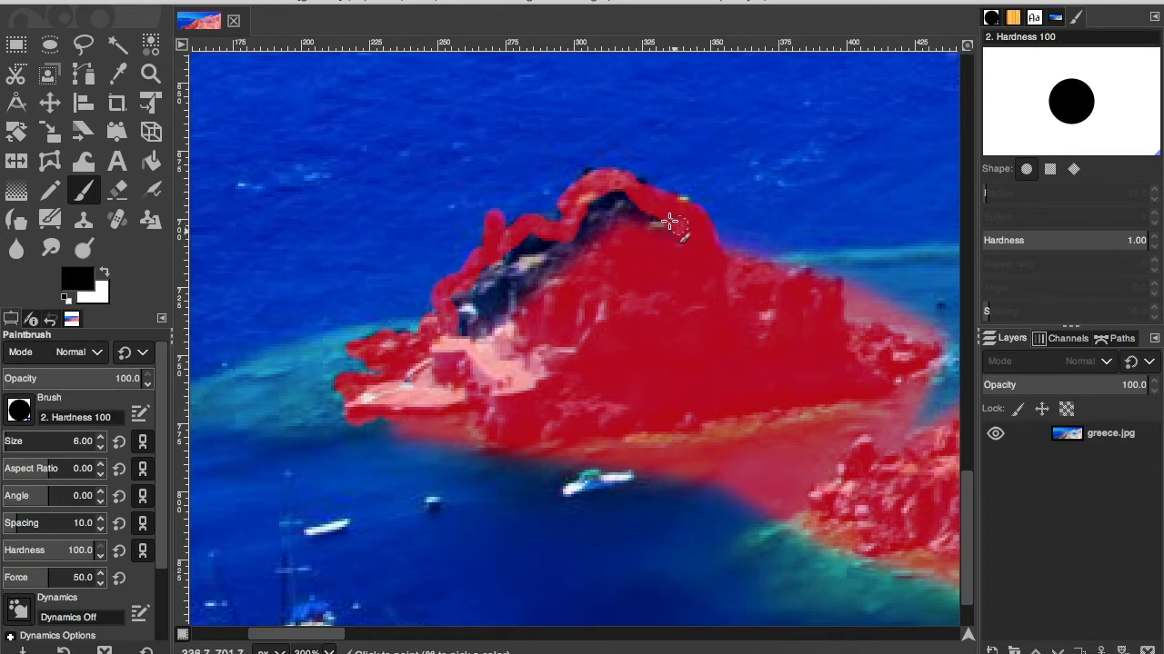
pyautogui.moveTo(635, 212)
pyautogui.mouseDown()
pyautogui.moveTo(606, 195)
pyautogui.moveTo(601, 247)
pyautogui.moveTo(589, 224)
pyautogui.moveTo(587, 253)
pyautogui.moveTo(578, 231)
pyautogui.moveTo(581, 272)
pyautogui.moveTo(567, 245)
pyautogui.moveTo(564, 286)
pyautogui.moveTo(555, 244)
pyautogui.moveTo(545, 285)
pyautogui.moveTo(532, 249)
pyautogui.moveTo(507, 299)
pyautogui.moveTo(520, 262)
pyautogui.moveTo(474, 300)
pyautogui.moveTo(512, 251)
pyautogui.moveTo(460, 296)
pyautogui.moveTo(489, 272)
pyautogui.moveTo(460, 329)
pyautogui.moveTo(491, 299)
pyautogui.moveTo(466, 340)
pyautogui.moveTo(508, 301)
pyautogui.moveTo(521, 323)
pyautogui.moveTo(497, 389)
pyautogui.mouseUp()
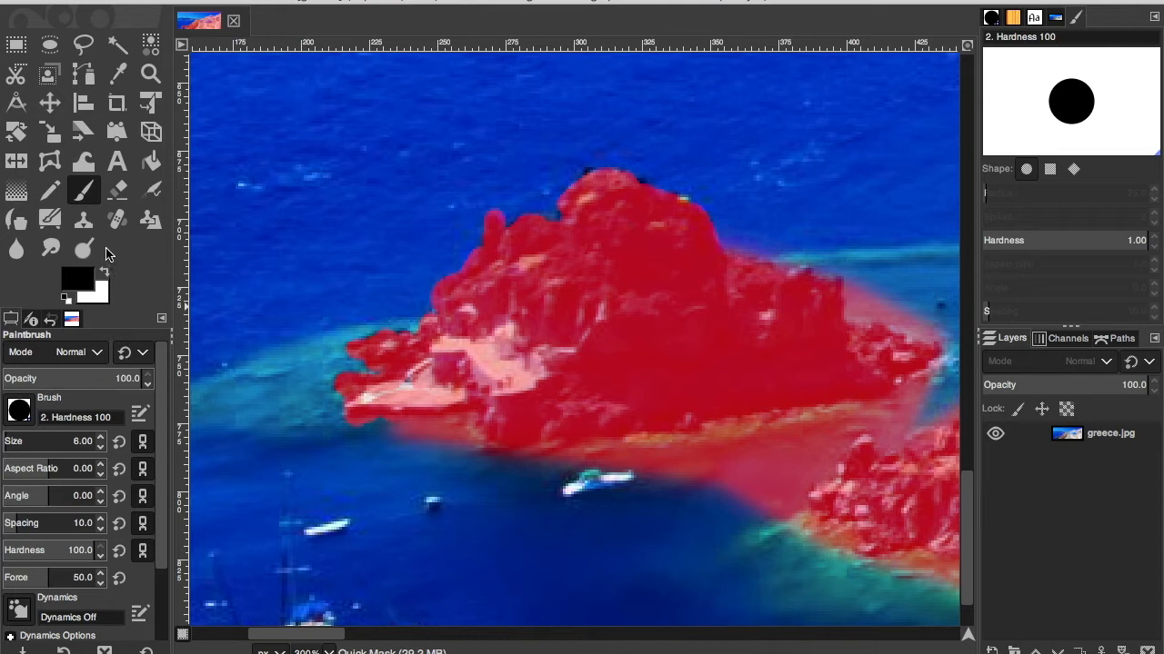
# Step: Erase the mask from the water around the islet and cliff shore with a size 5 Eraser and Hard edge enabled
pyautogui.click(119, 192)
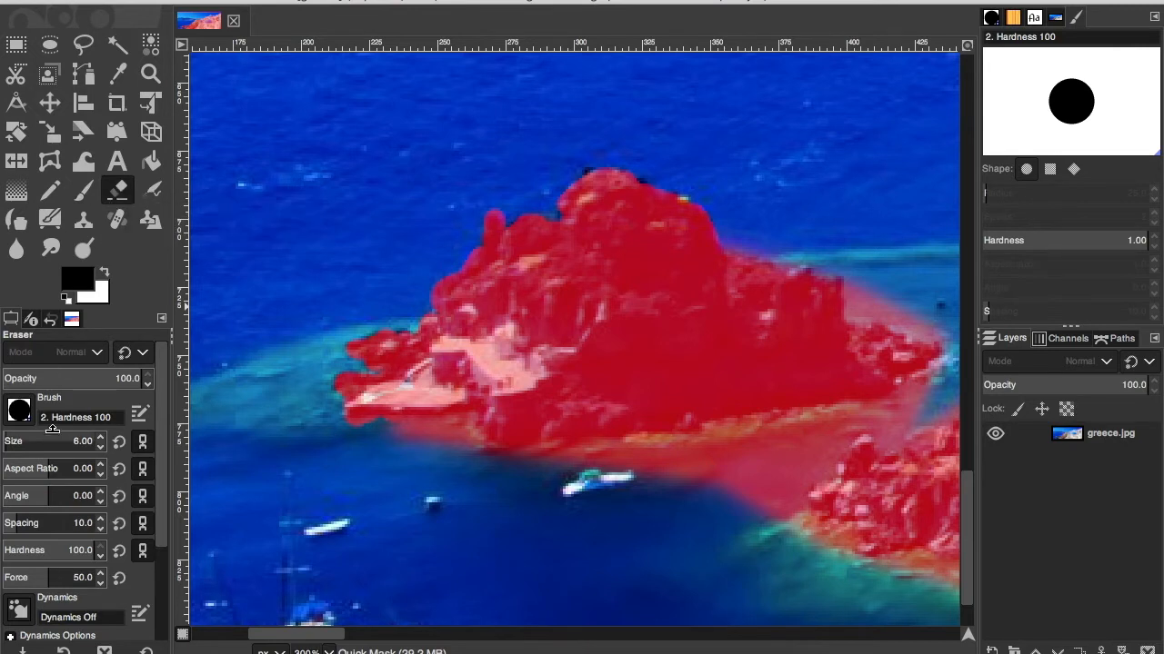
pyautogui.moveTo(5, 443); pyautogui.dragTo(30, 445)
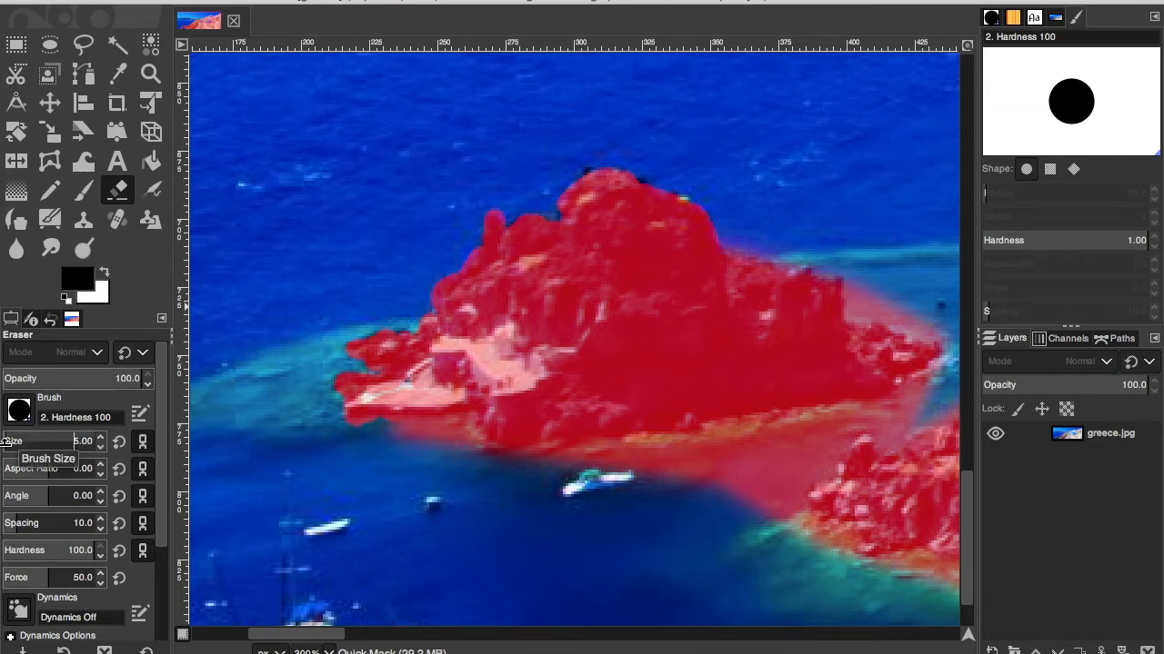
pyautogui.click(872, 307)
pyautogui.moveTo(860, 283); pyautogui.dragTo(857, 323)
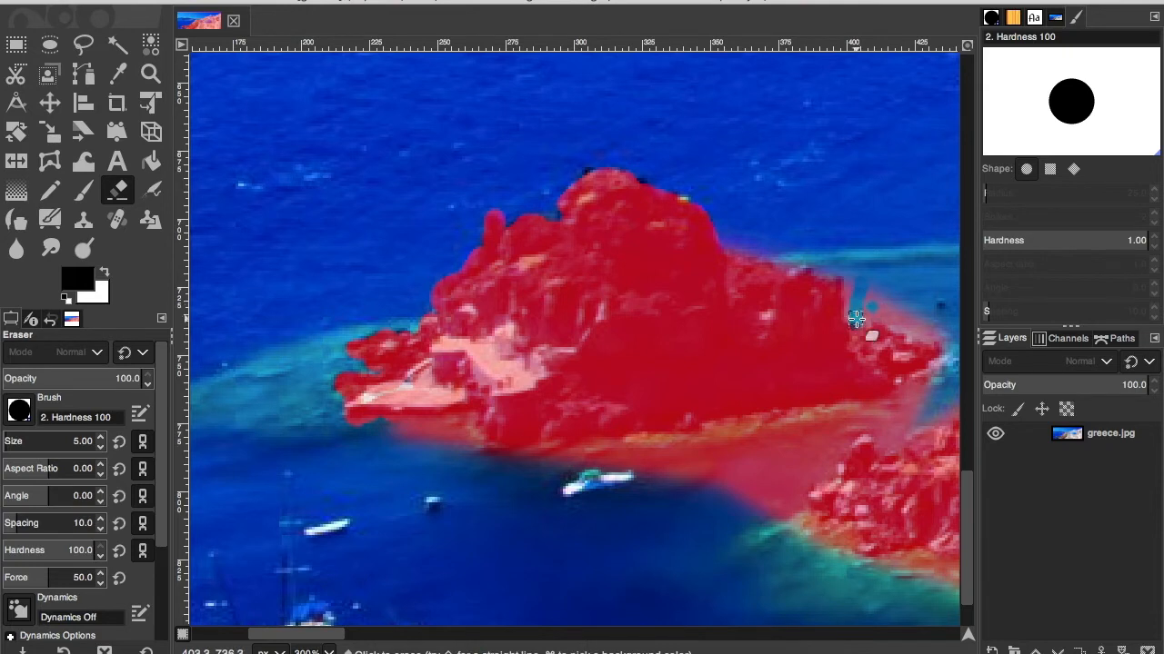
pyautogui.moveTo(163, 532); pyautogui.dragTo(153, 649)
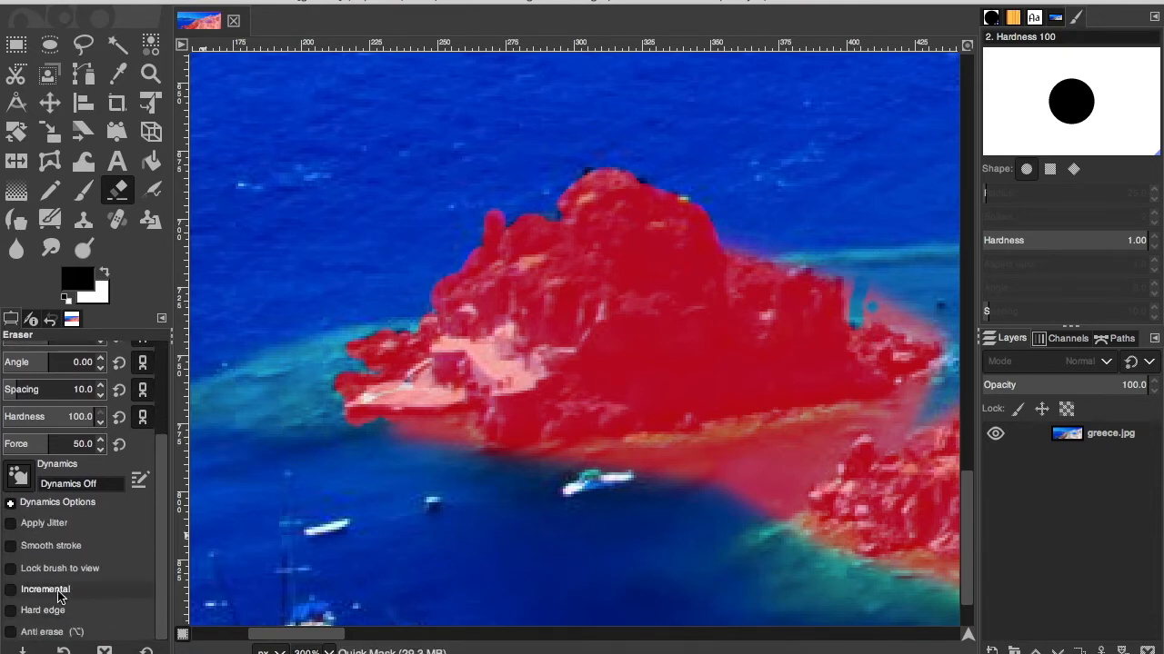
pyautogui.click(10, 614)
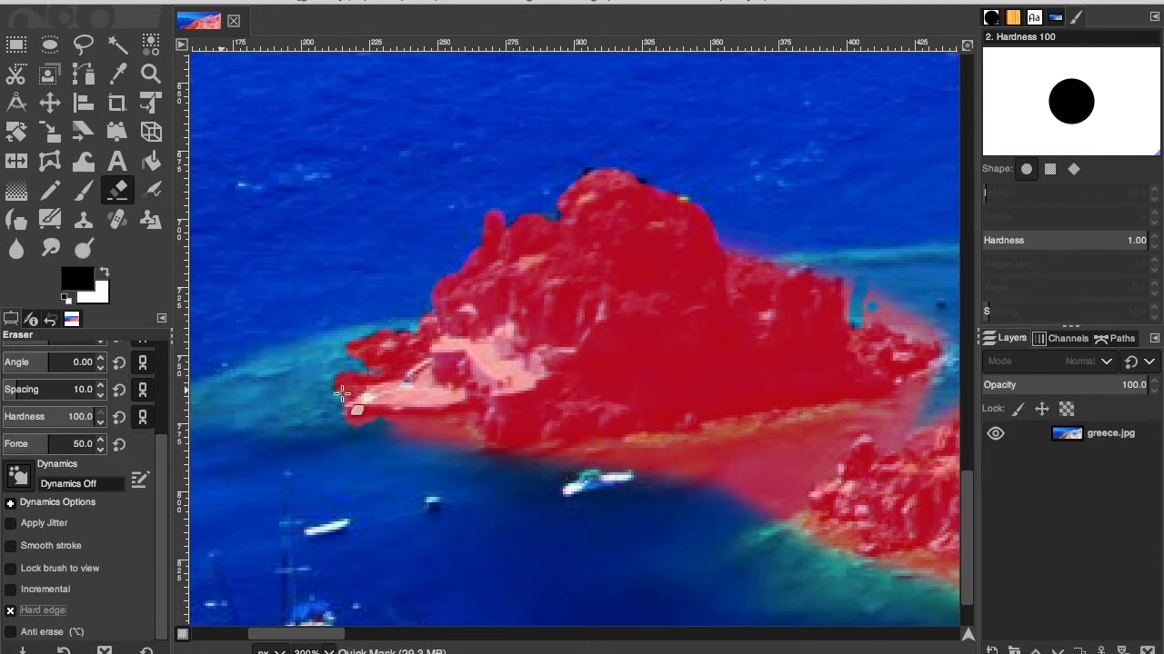
pyautogui.moveTo(869, 310)
pyautogui.mouseDown()
pyautogui.moveTo(905, 329)
pyautogui.moveTo(877, 298)
pyautogui.moveTo(930, 322)
pyautogui.moveTo(935, 332)
pyautogui.moveTo(911, 330)
pyautogui.moveTo(933, 334)
pyautogui.moveTo(950, 363)
pyautogui.moveTo(880, 412)
pyautogui.moveTo(751, 422)
pyautogui.moveTo(682, 447)
pyautogui.moveTo(636, 442)
pyautogui.moveTo(595, 463)
pyautogui.moveTo(680, 444)
pyautogui.moveTo(723, 450)
pyautogui.moveTo(537, 465)
pyautogui.moveTo(689, 456)
pyautogui.moveTo(690, 468)
pyautogui.moveTo(661, 475)
pyautogui.moveTo(722, 457)
pyautogui.moveTo(684, 452)
pyautogui.moveTo(779, 442)
pyautogui.moveTo(706, 476)
pyautogui.moveTo(782, 440)
pyautogui.moveTo(772, 466)
pyautogui.moveTo(717, 499)
pyautogui.moveTo(808, 442)
pyautogui.moveTo(738, 514)
pyautogui.moveTo(798, 482)
pyautogui.moveTo(780, 520)
pyautogui.moveTo(807, 518)
pyautogui.moveTo(803, 532)
pyautogui.moveTo(820, 543)
pyautogui.moveTo(942, 589)
pyautogui.moveTo(940, 569)
pyautogui.moveTo(832, 546)
pyautogui.moveTo(776, 500)
pyautogui.moveTo(825, 475)
pyautogui.moveTo(818, 459)
pyautogui.moveTo(840, 429)
pyautogui.moveTo(831, 475)
pyautogui.moveTo(841, 434)
pyautogui.moveTo(782, 429)
pyautogui.moveTo(873, 434)
pyautogui.moveTo(895, 450)
pyautogui.moveTo(918, 400)
pyautogui.moveTo(886, 424)
pyautogui.moveTo(962, 411)
pyautogui.mouseUp()
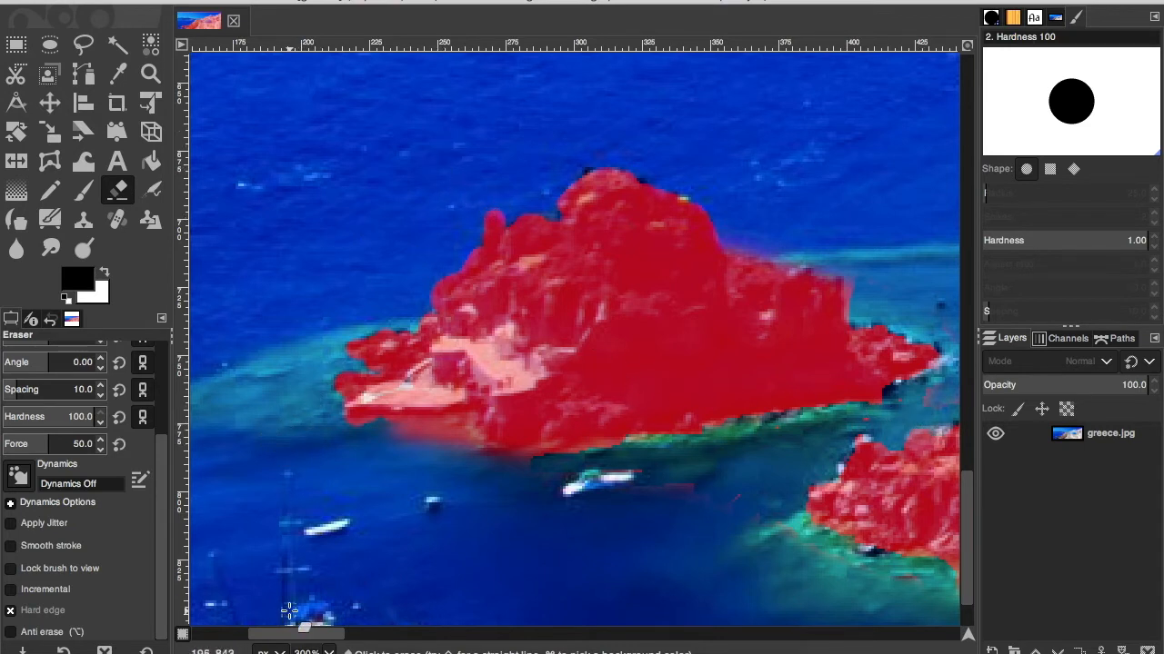
# Step: Erase the mask strips along the photo's upper sky edge and lower sea edge with the Eraser at size 303
pyautogui.click(329, 651)
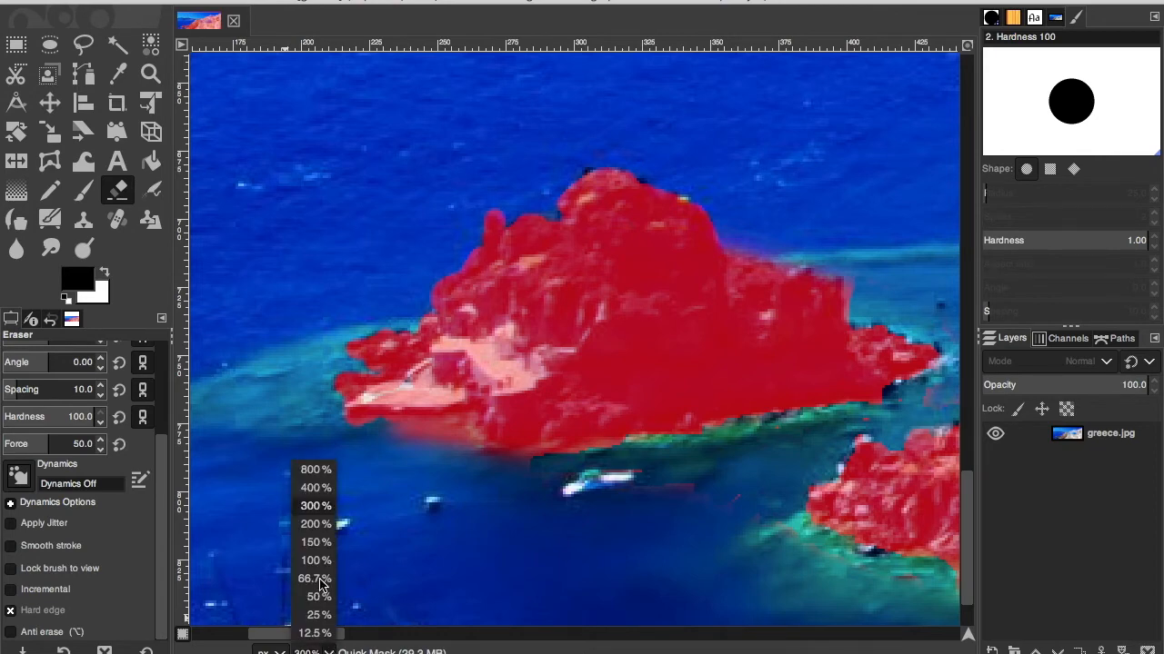
pyautogui.click(319, 597)
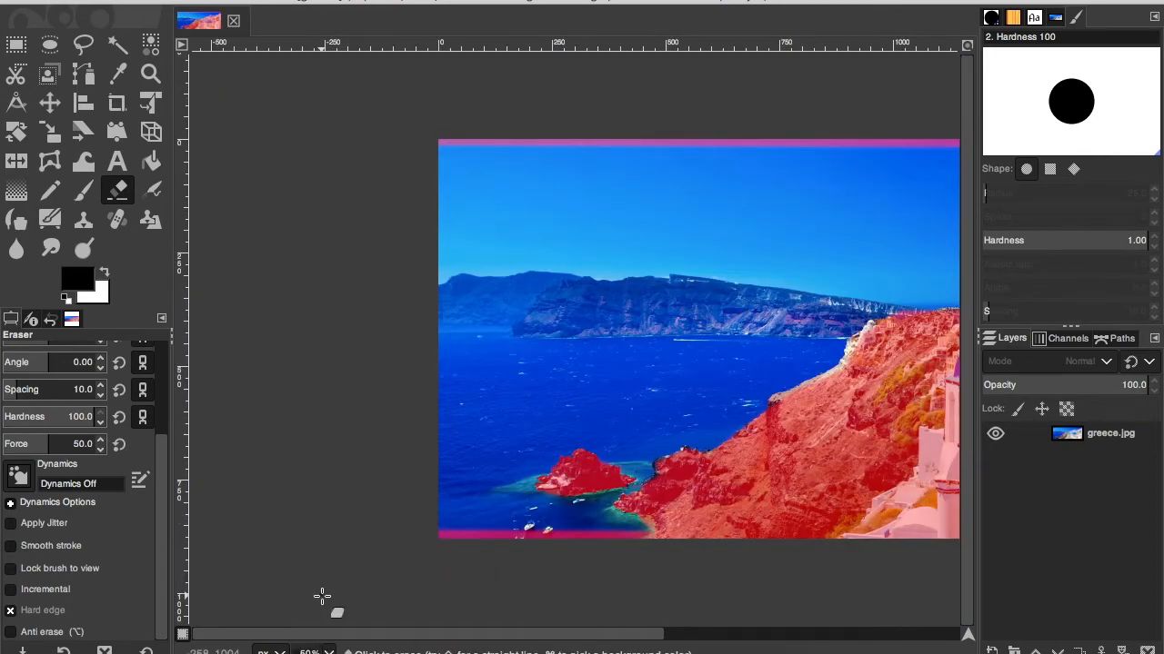
pyautogui.hscroll(10, 322, 596)
pyautogui.hscroll(-4, 318, 600)
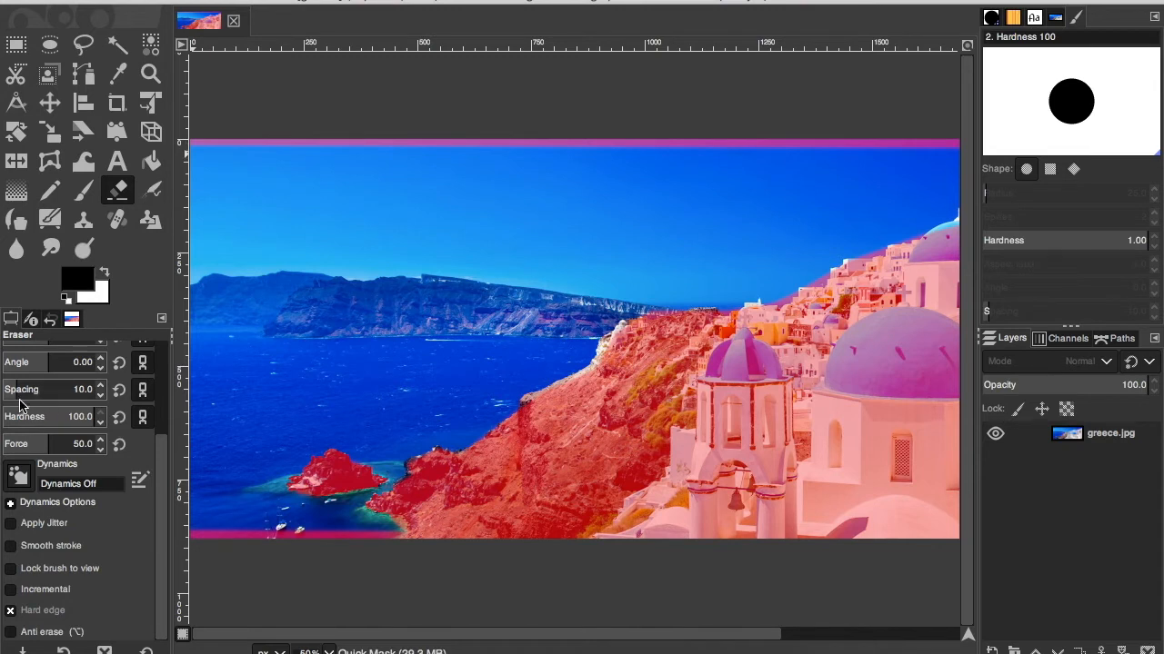
pyautogui.scroll(2, 32, 384)
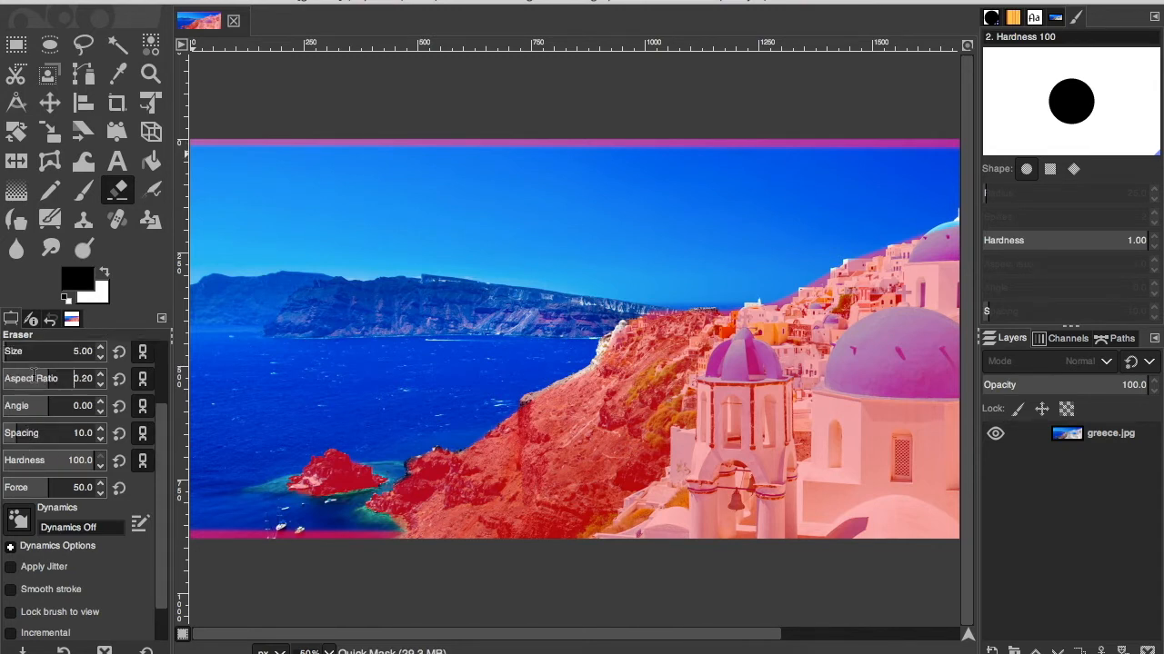
pyautogui.moveTo(8, 350); pyautogui.dragTo(50, 352)
pyautogui.moveTo(309, 130)
pyautogui.mouseDown()
pyautogui.moveTo(613, 100)
pyautogui.moveTo(706, 125)
pyautogui.moveTo(897, 146)
pyautogui.moveTo(943, 140)
pyautogui.moveTo(553, 165)
pyautogui.moveTo(289, 139)
pyautogui.moveTo(157, 148)
pyautogui.mouseUp()
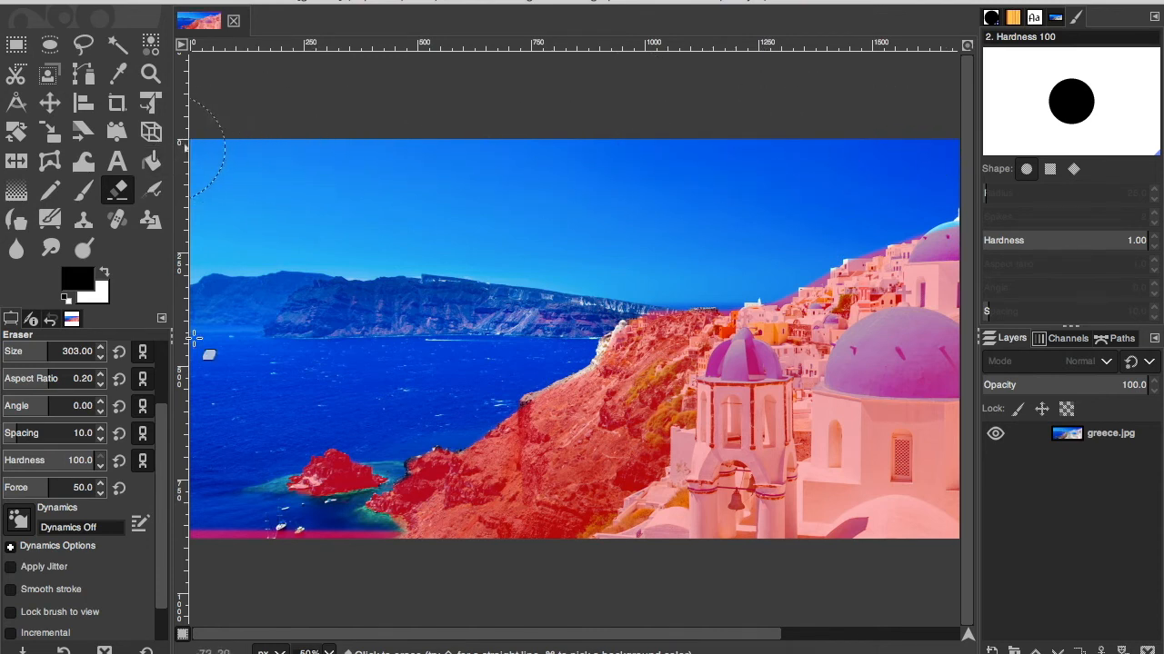
pyautogui.click(326, 558)
pyautogui.moveTo(325, 557); pyautogui.dragTo(239, 553)
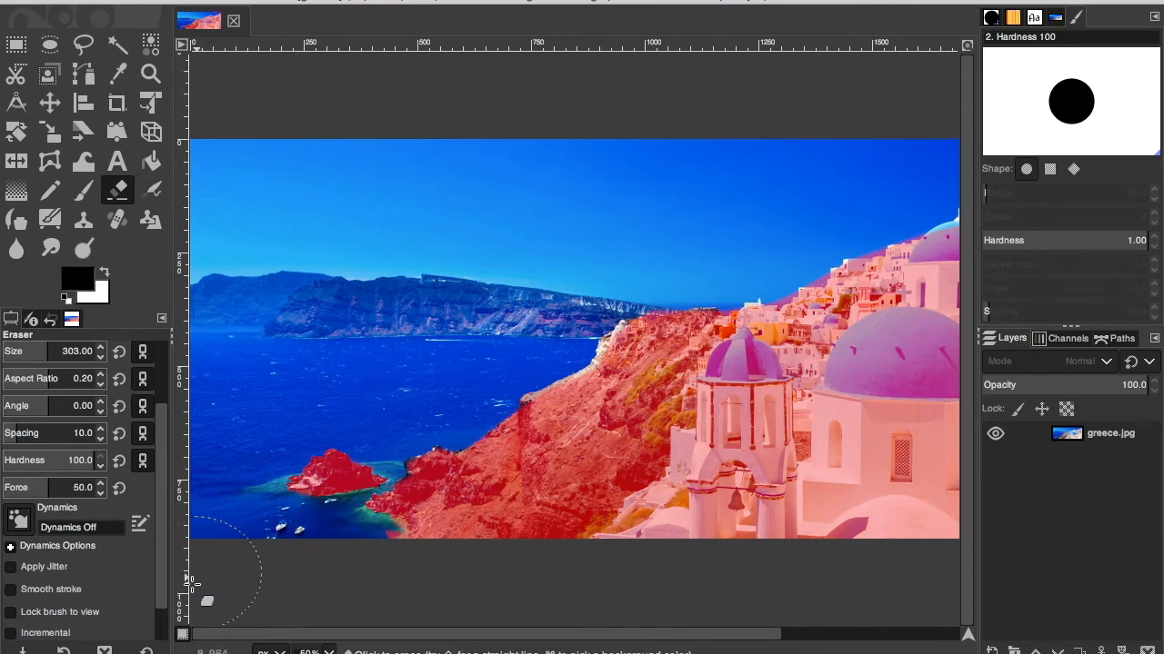
# Step: Turn off Quick Mask and invert the selection to the cliff, islet and village
pyautogui.click(182, 635)
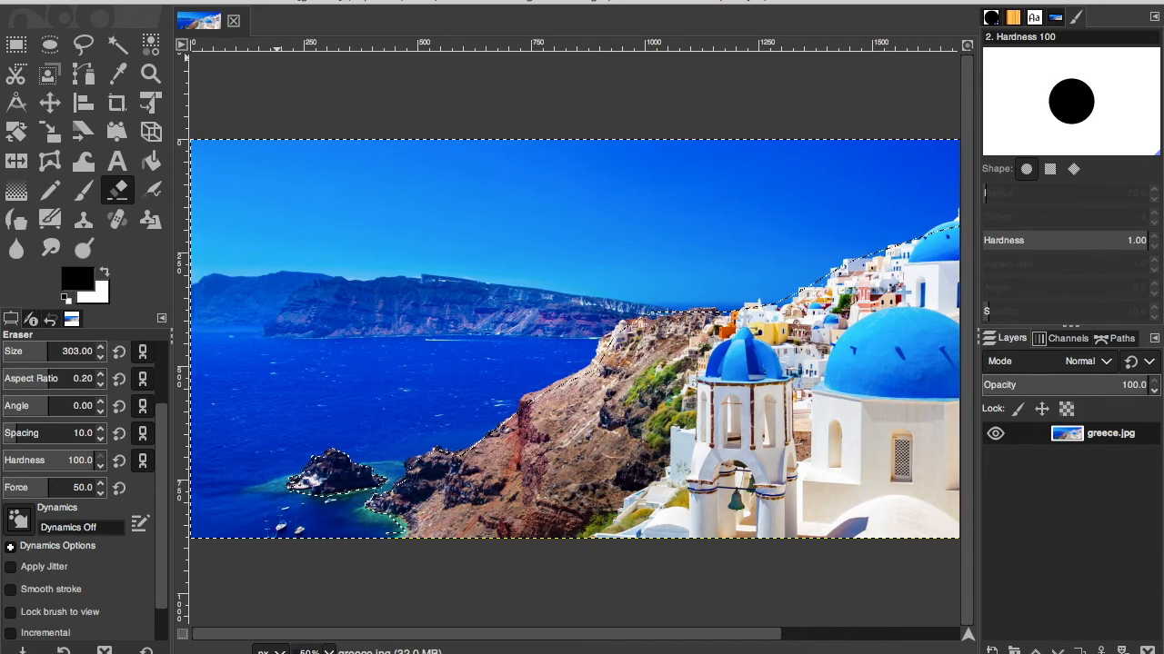
pyautogui.click(224, 1)
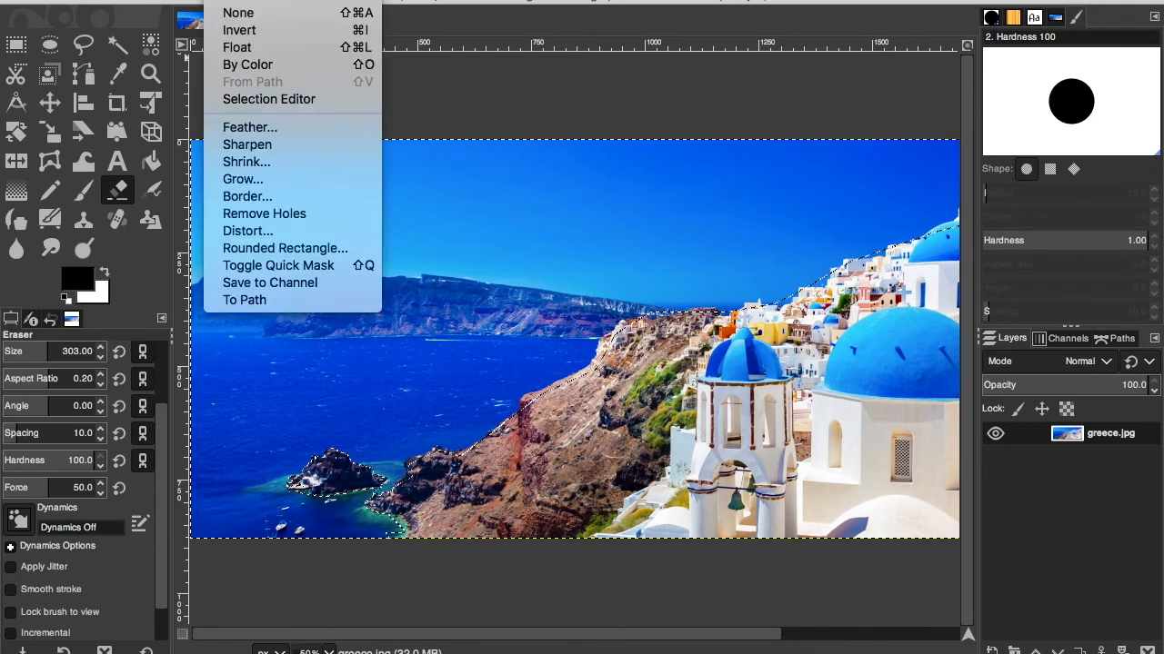
pyautogui.click(251, 34)
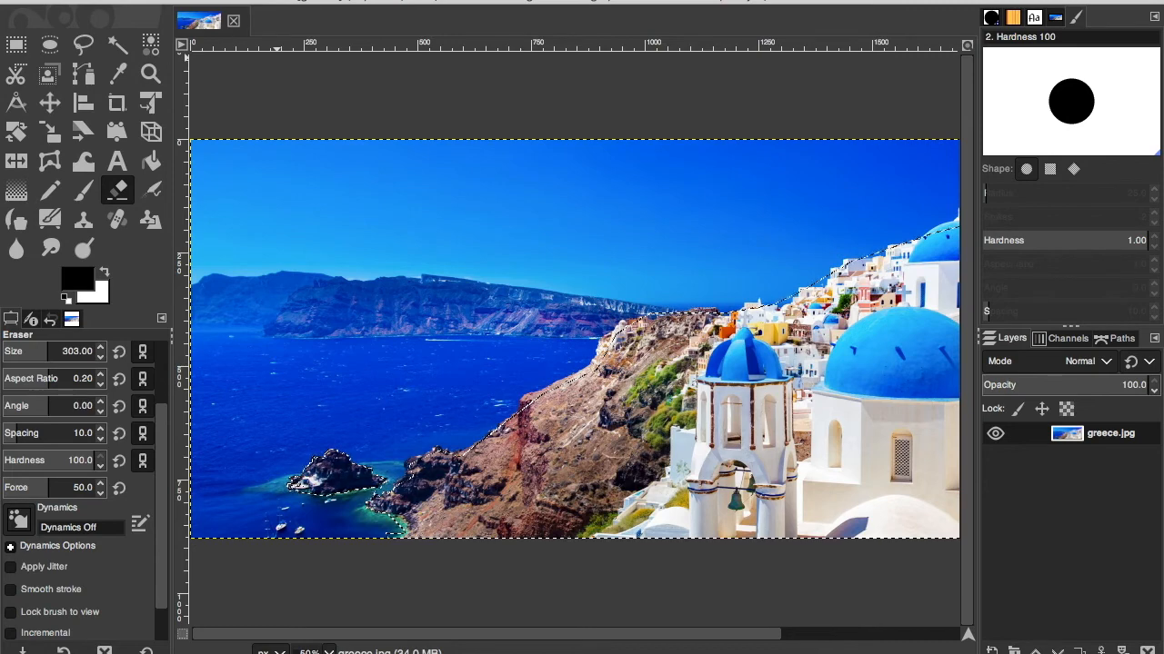
# Step: Try a Gaussian Blur with Size X and Y of 10.44 on the selected cliff, islet and village
pyautogui.click(533, 1)
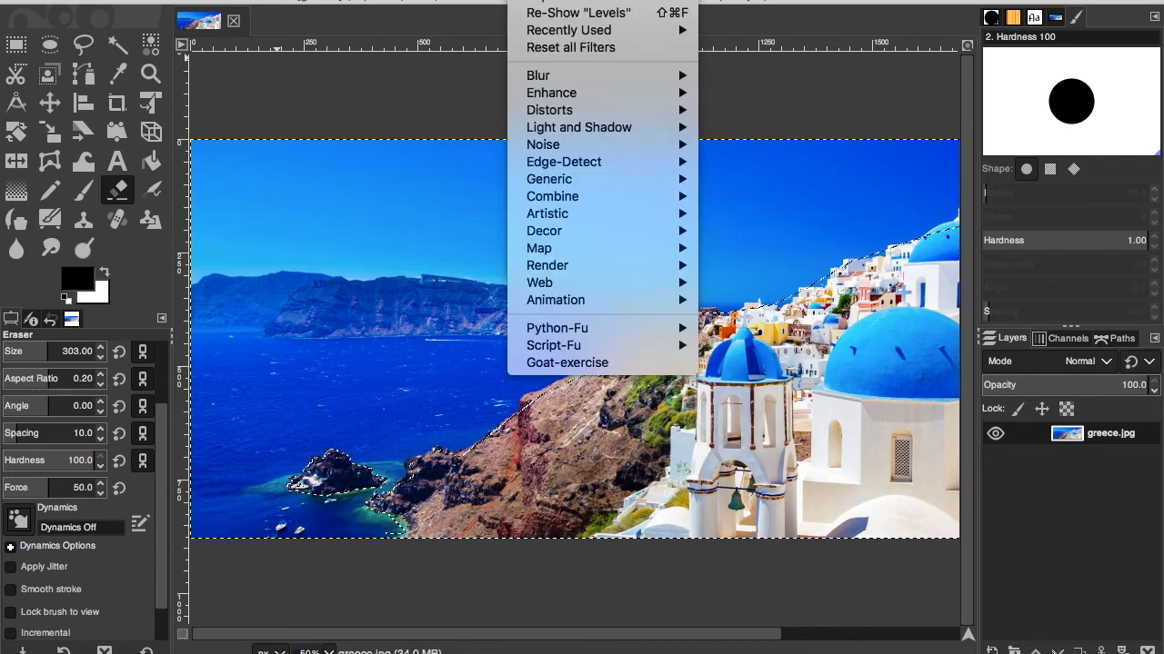
pyautogui.moveTo(544, 80)
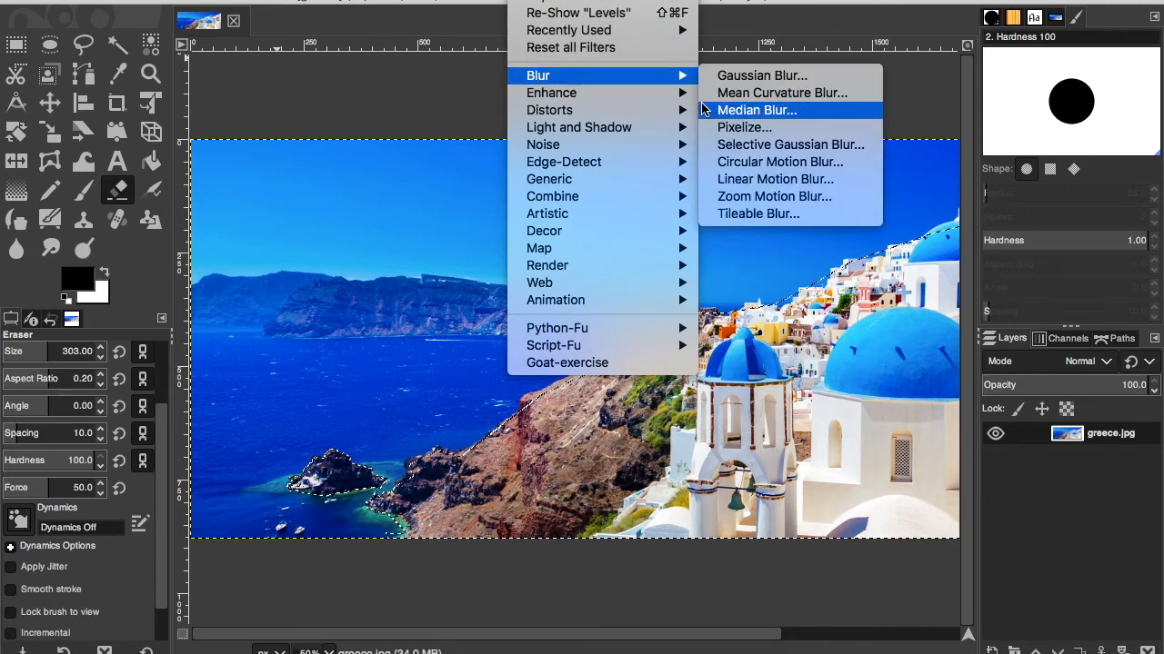
pyautogui.click(731, 77)
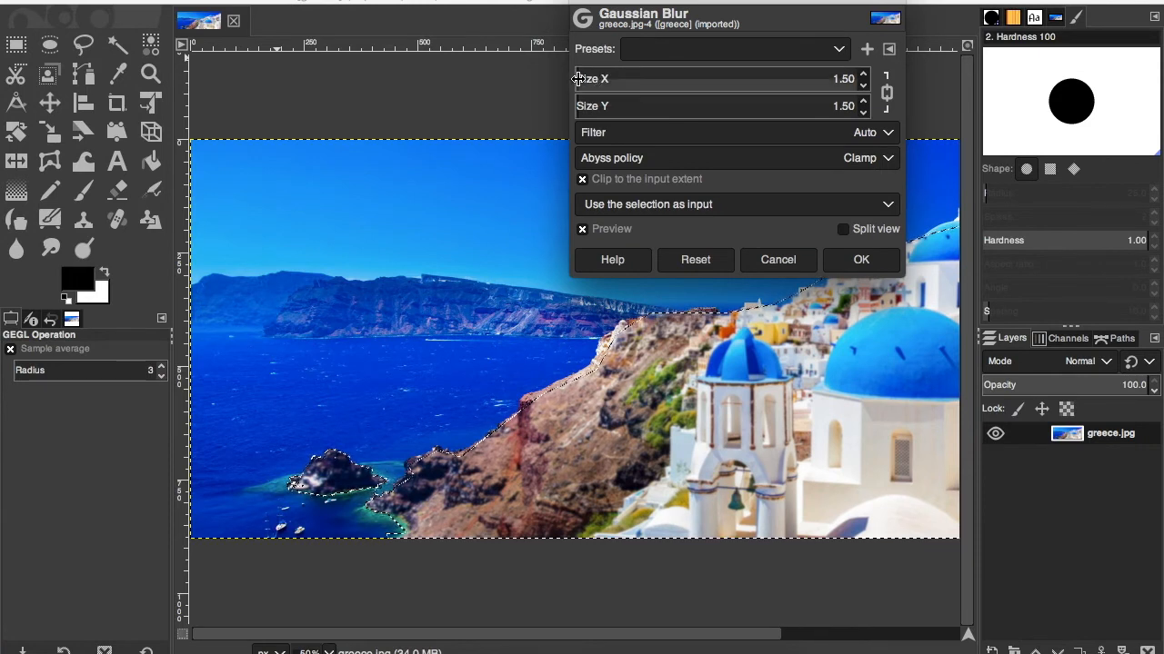
pyautogui.moveTo(578, 79); pyautogui.dragTo(624, 79)
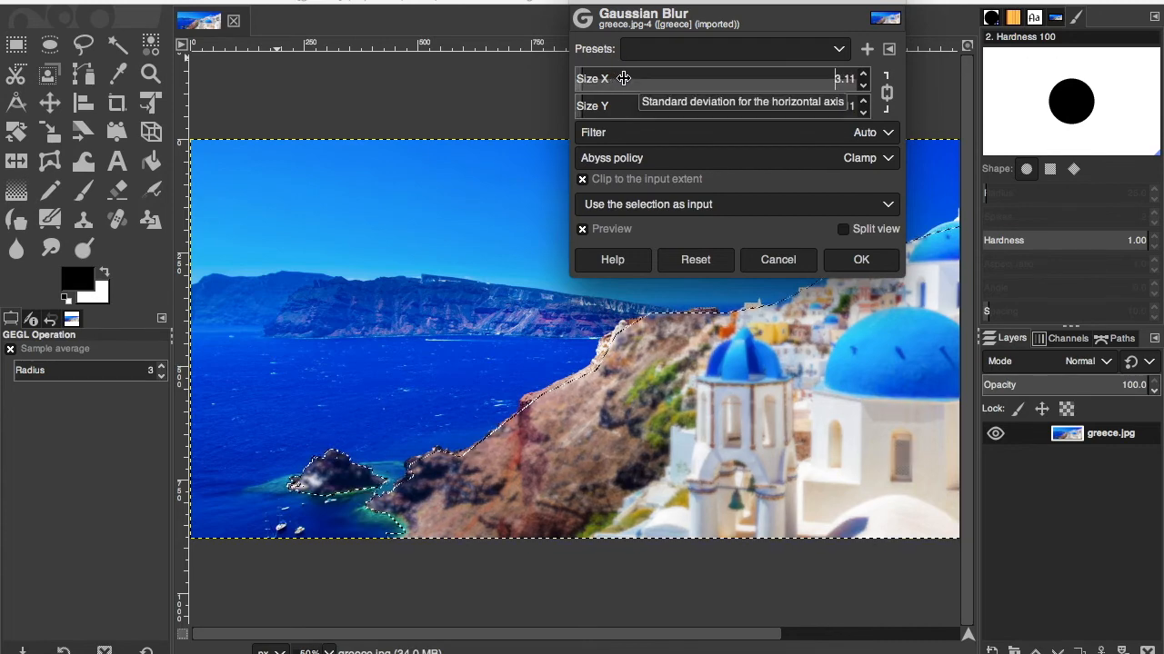
pyautogui.click(587, 102)
pyautogui.moveTo(587, 103); pyautogui.dragTo(631, 96)
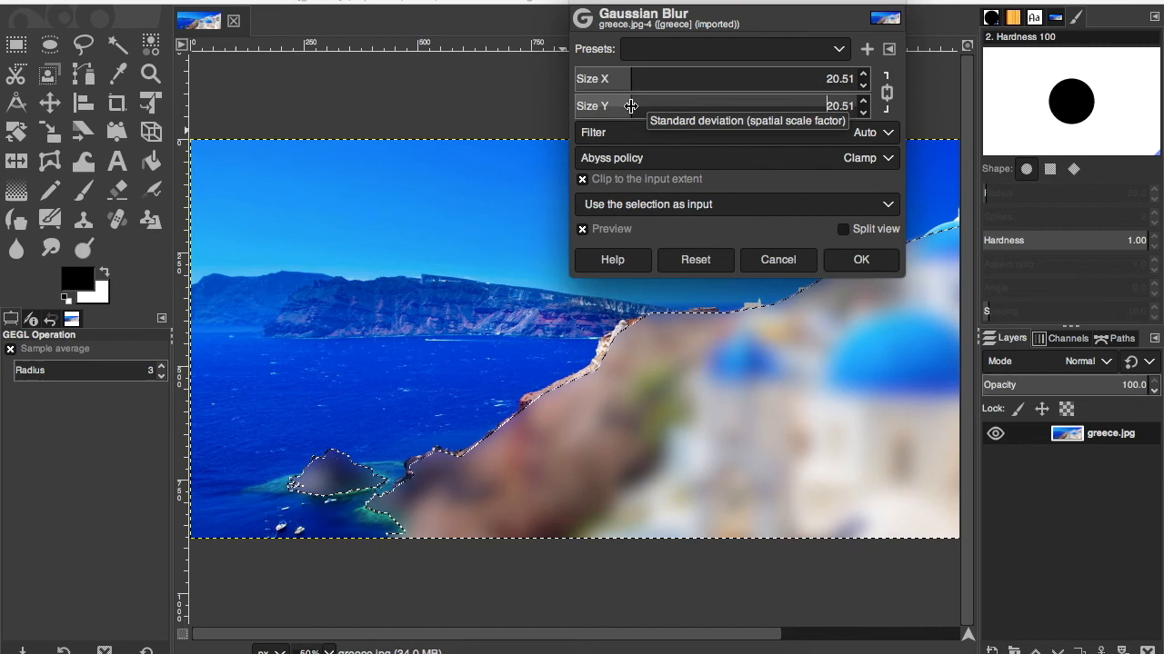
pyautogui.click(631, 106)
pyautogui.moveTo(630, 106); pyautogui.dragTo(765, 84)
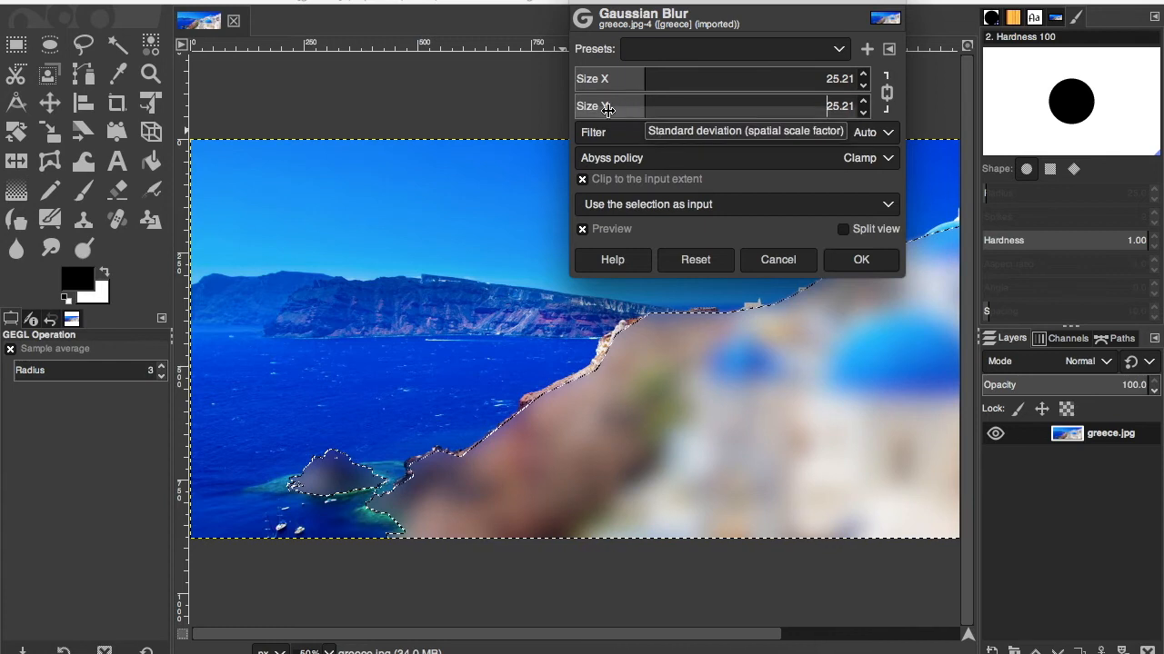
pyautogui.moveTo(641, 109); pyautogui.dragTo(224, 164)
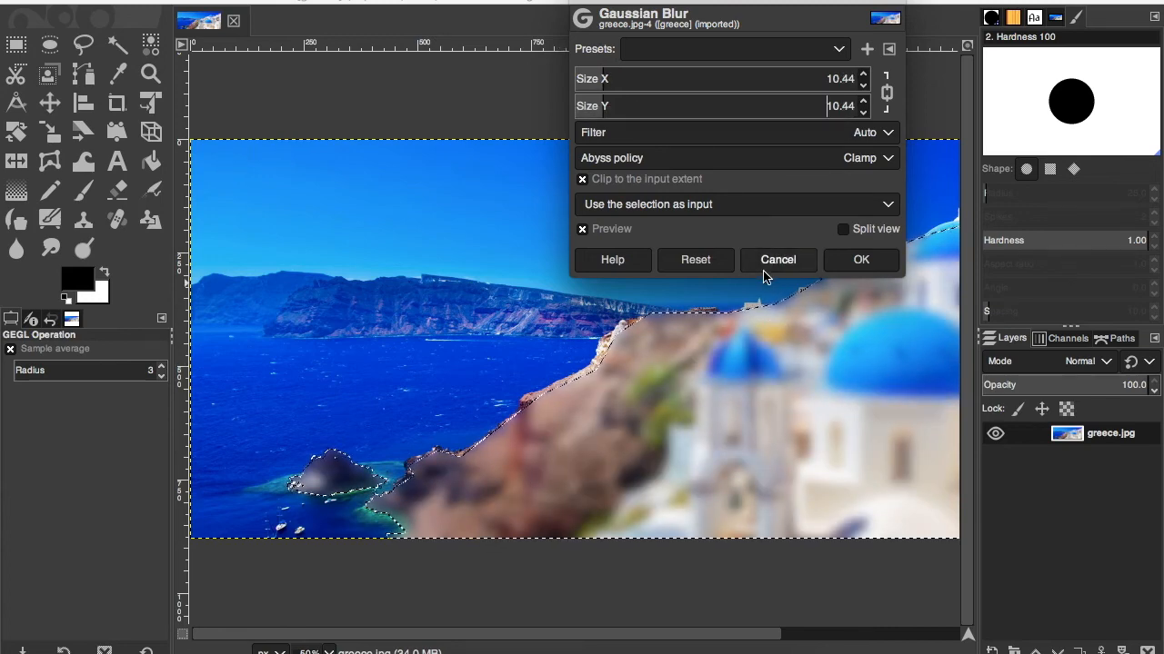
pyautogui.press('Return')
pyautogui.hotkey('ctrl', 'z')
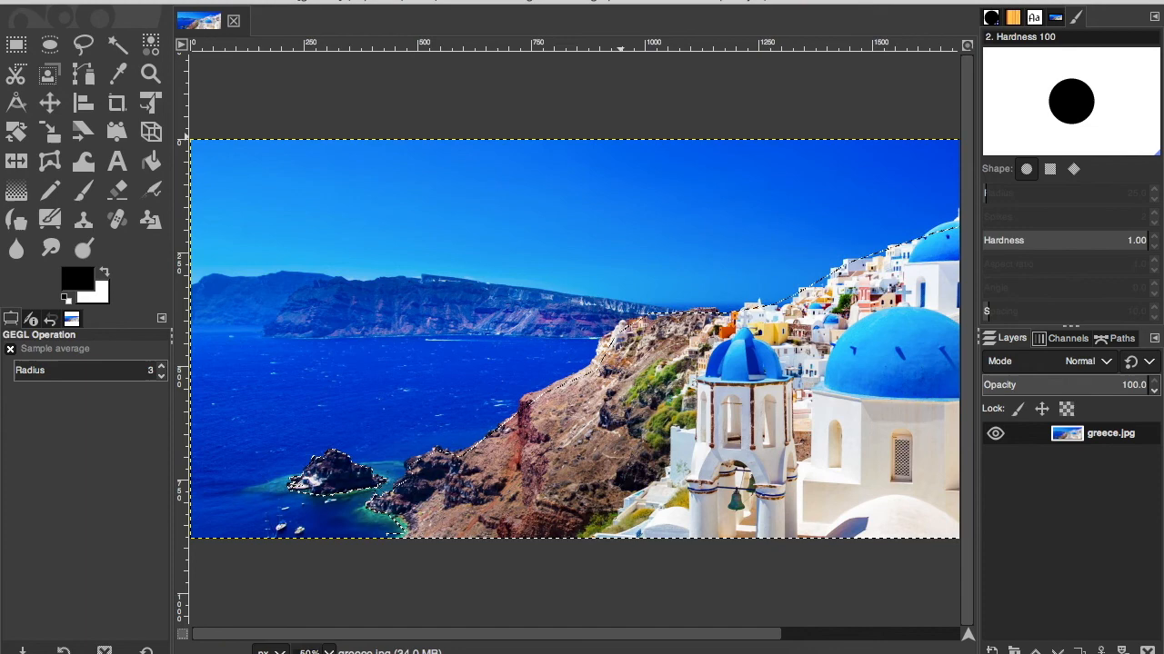
# Step: Invert the selection back to the sky and sea
pyautogui.click(324, 2)
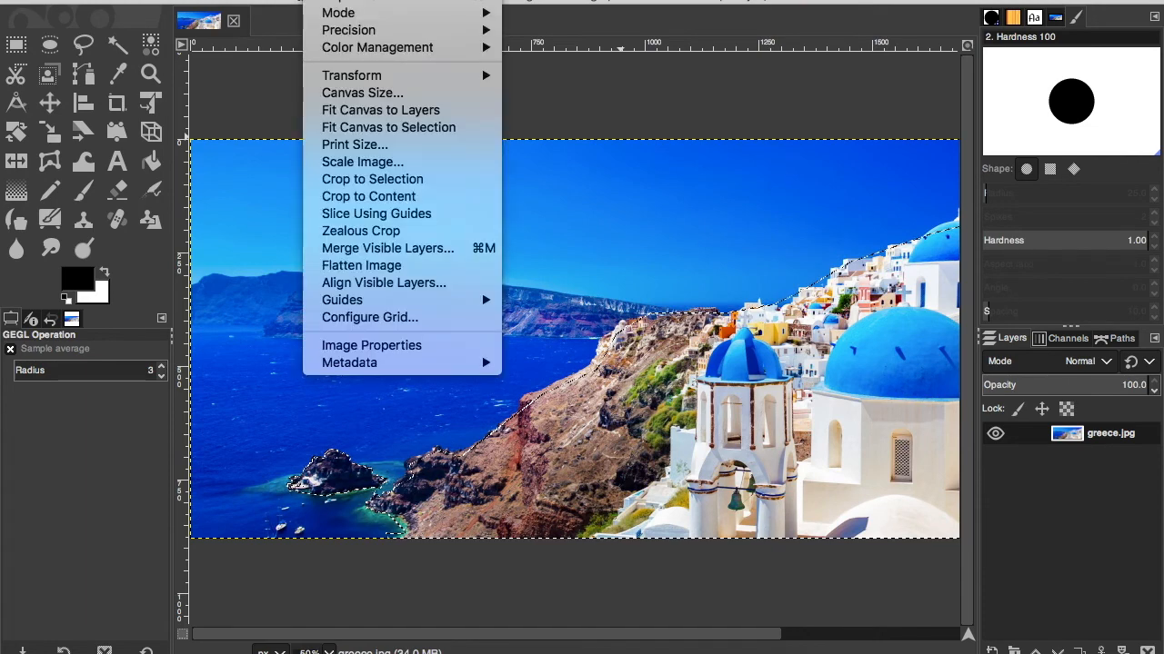
pyautogui.moveTo(228, 1)
pyautogui.click(235, 33)
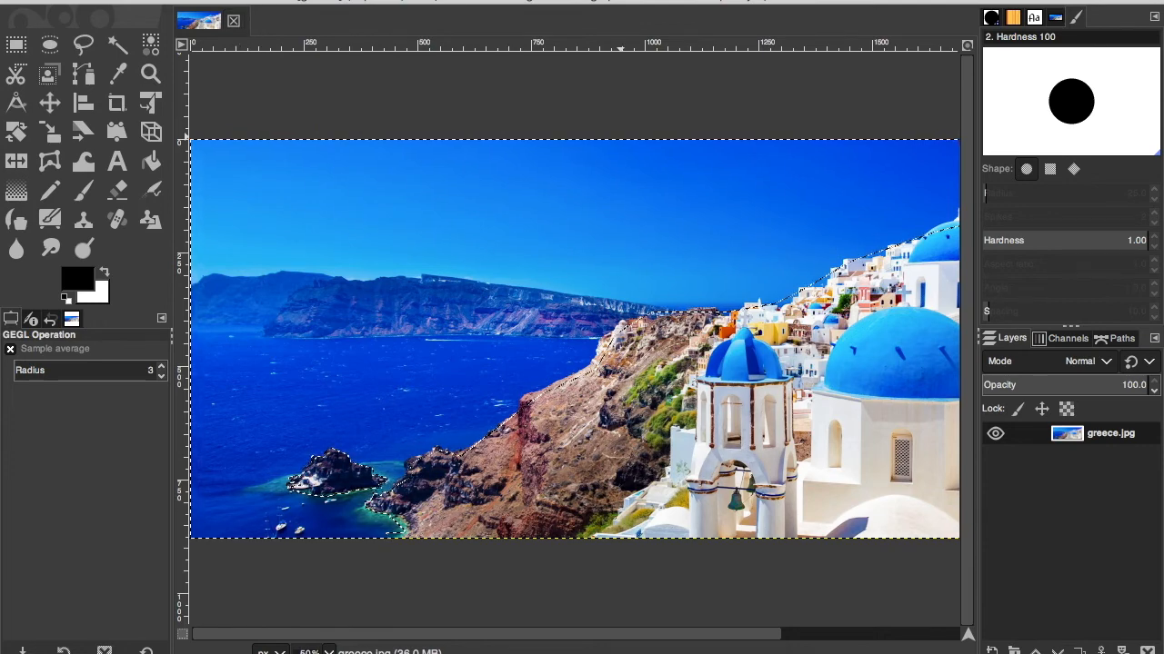
# Step: Apply a Gaussian Blur with Size X and Y of 2.43 to the selected sky and sea
pyautogui.click(543, 2)
pyautogui.moveTo(543, 78)
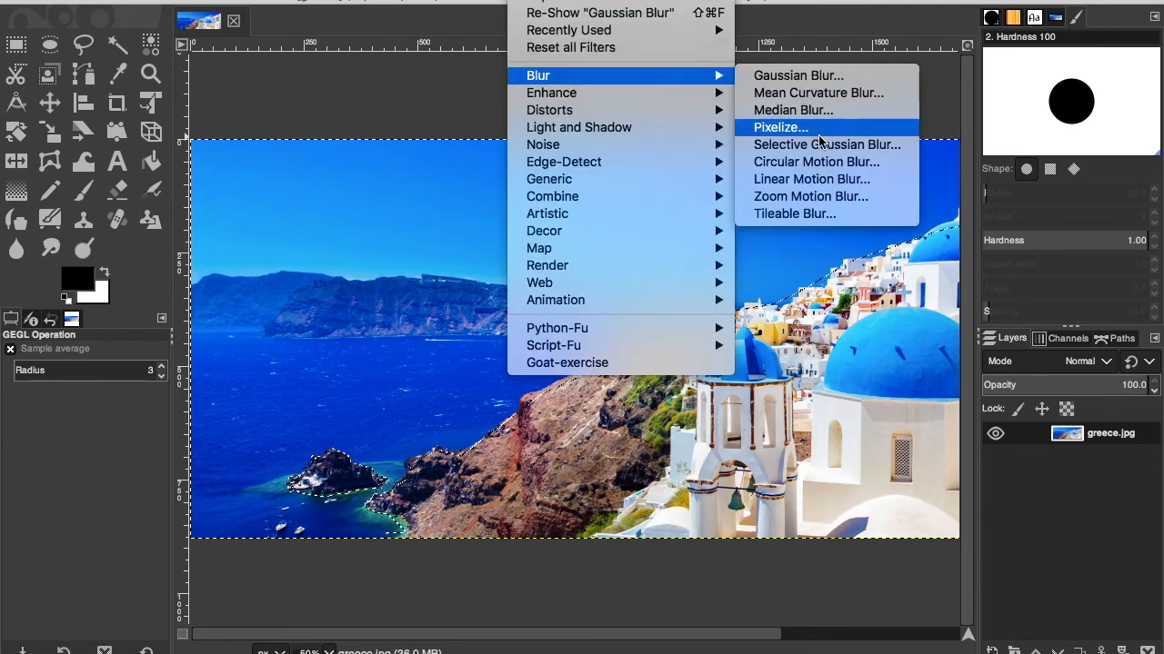
pyautogui.click(809, 78)
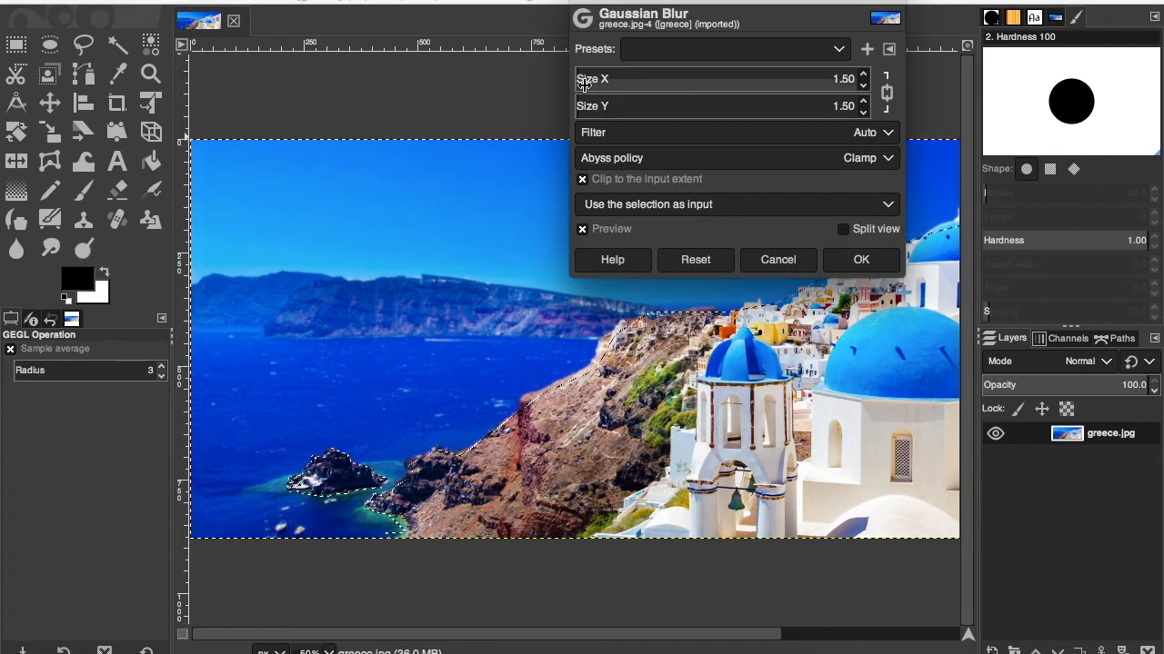
pyautogui.scroll(6, 580, 83)
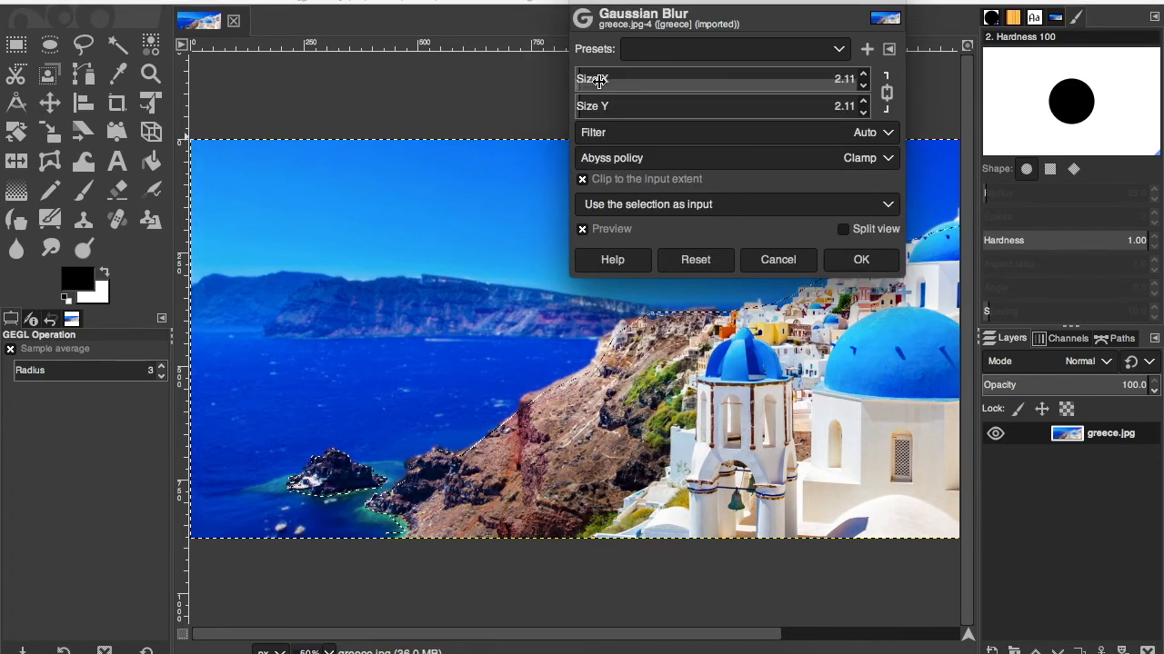
pyautogui.scroll(4, 579, 83)
pyautogui.scroll(-3, 578, 84)
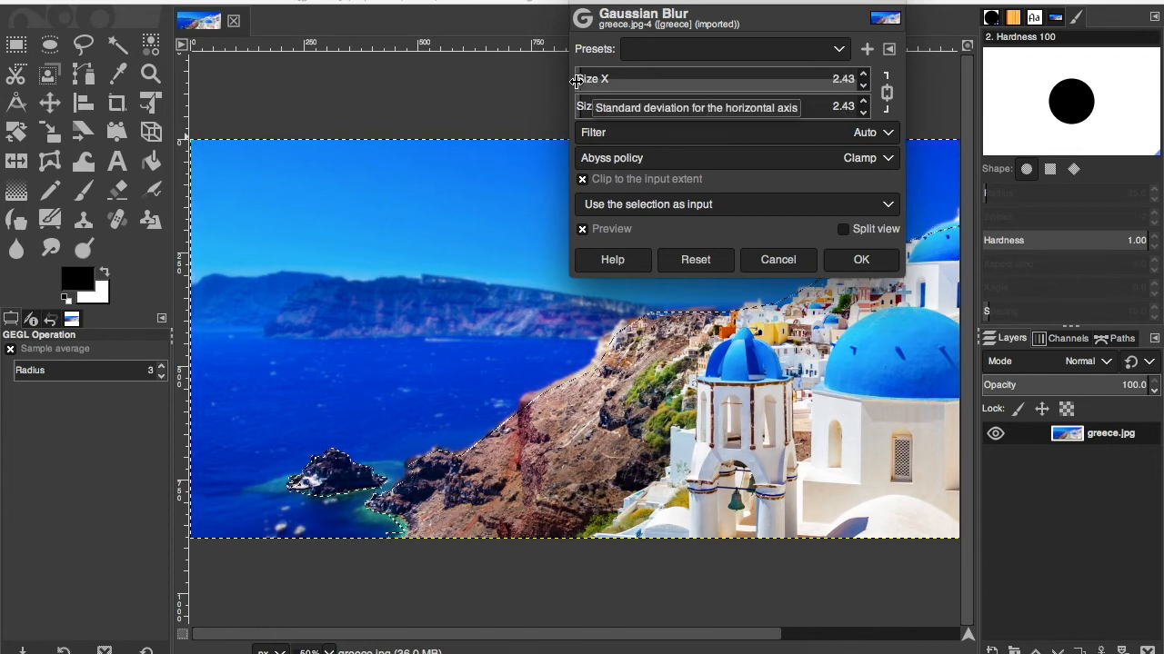
pyautogui.click(861, 259)
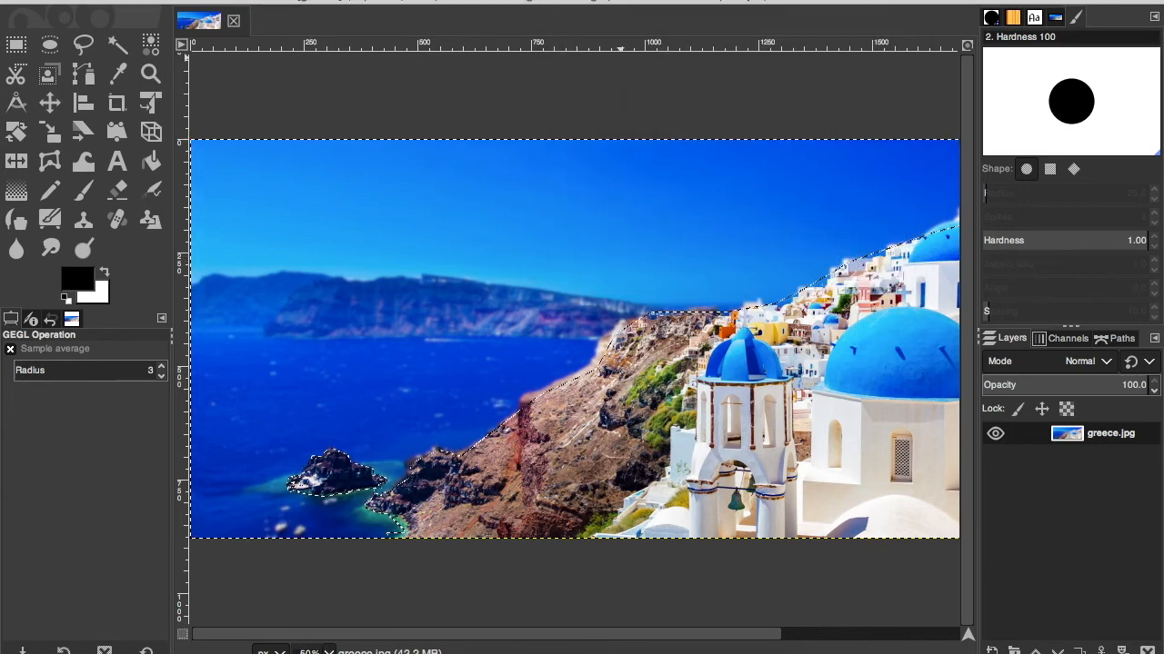
# Step: Set the sky and sea's saturation to -23.6 and lightness to -8.5 with Hue-Saturation, and clear the selection
pyautogui.click(438, 0)
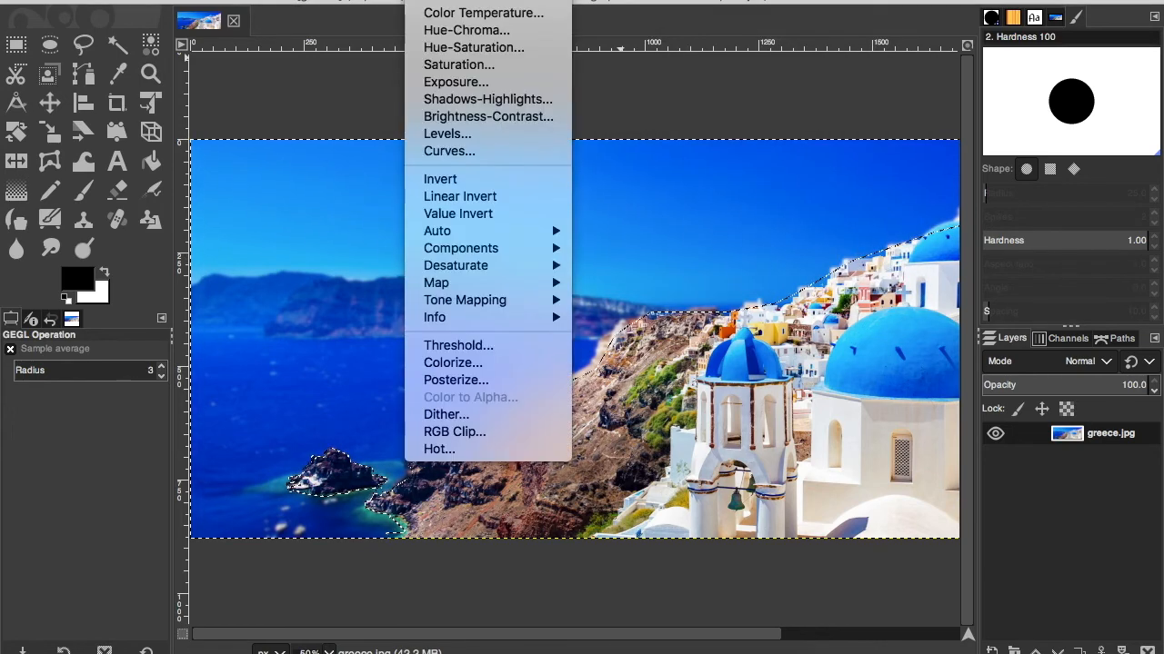
pyautogui.click(443, 47)
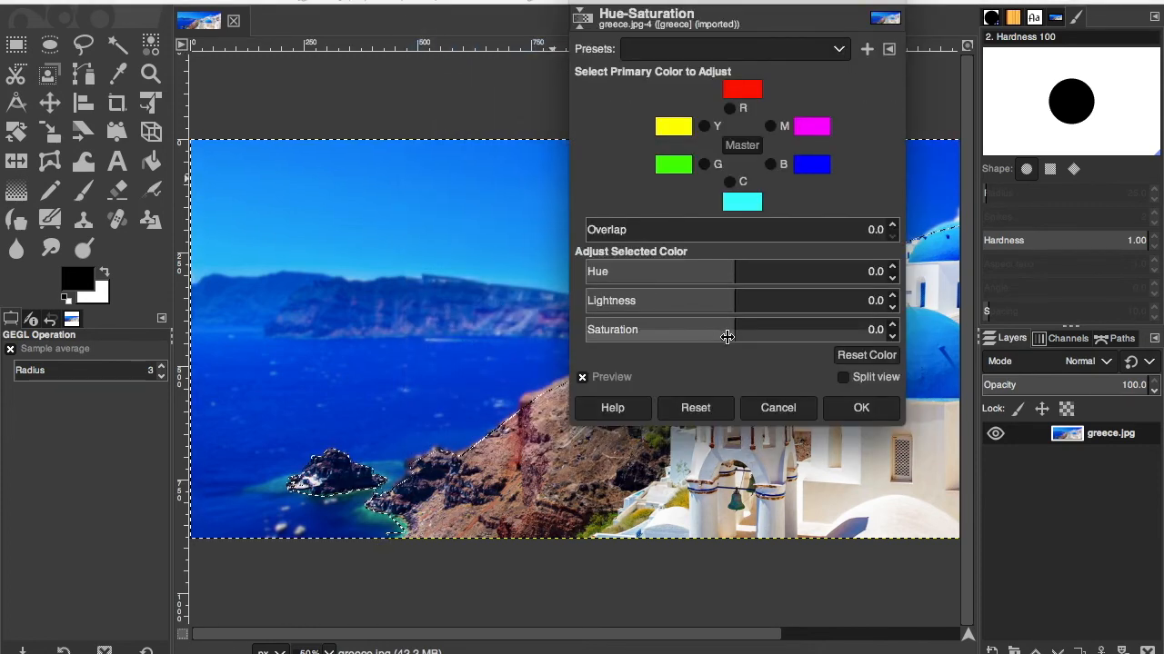
pyautogui.moveTo(732, 330); pyautogui.dragTo(526, 332)
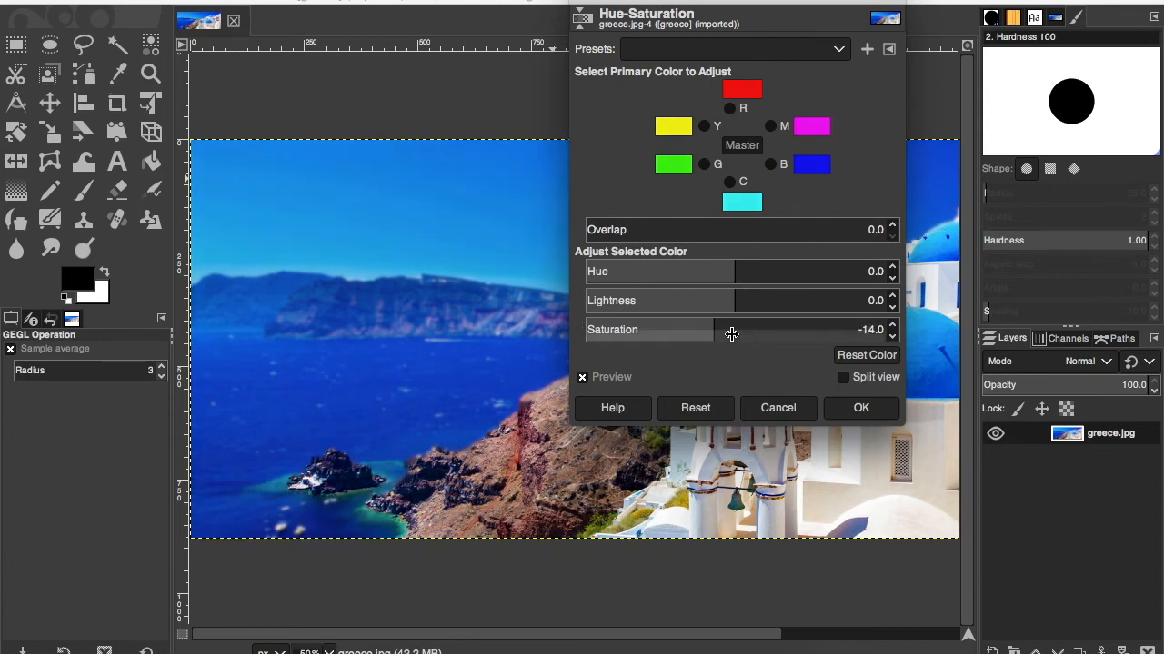
pyautogui.moveTo(706, 332); pyautogui.dragTo(566, 333)
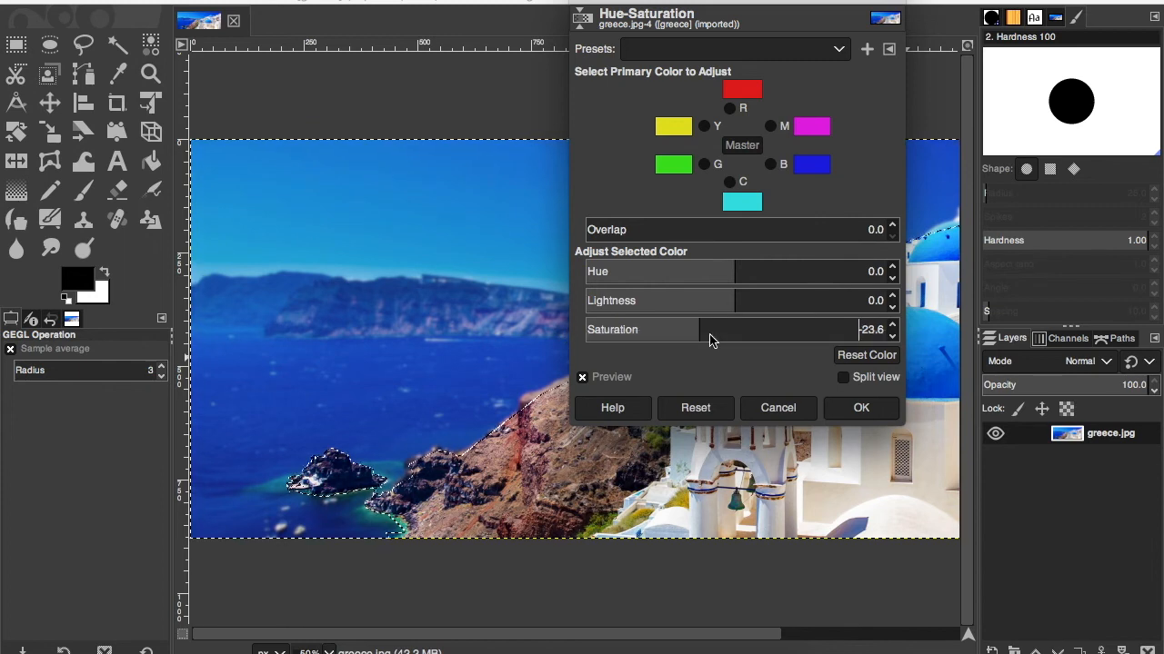
pyautogui.moveTo(730, 292); pyautogui.dragTo(624, 307)
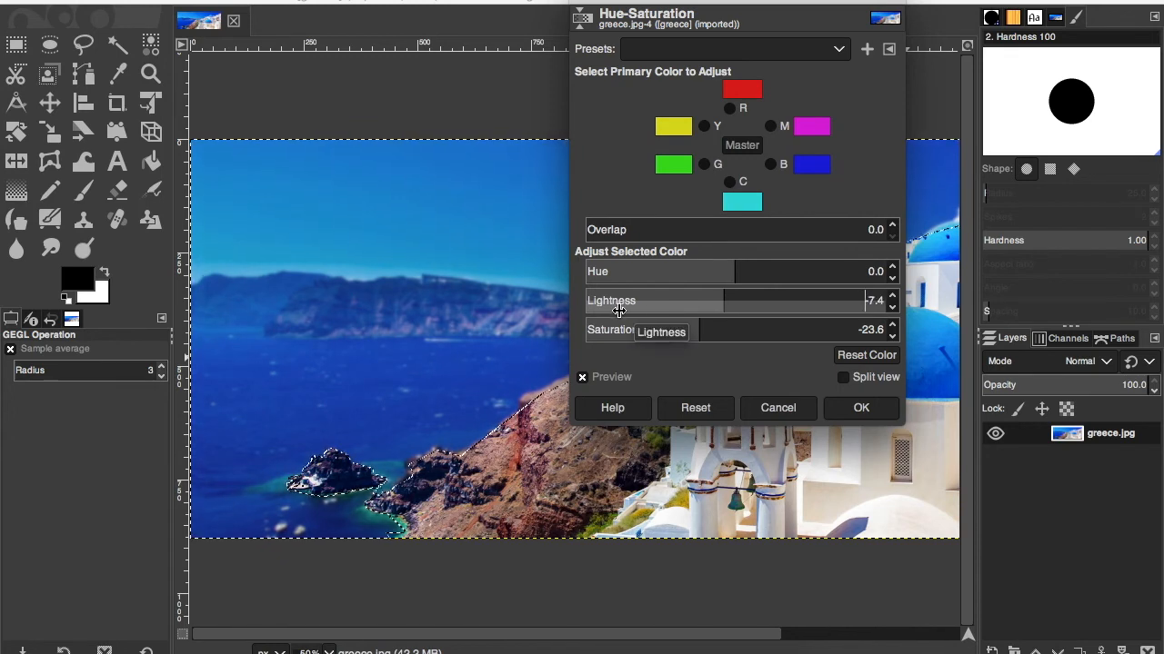
pyautogui.moveTo(619, 311); pyautogui.dragTo(600, 312)
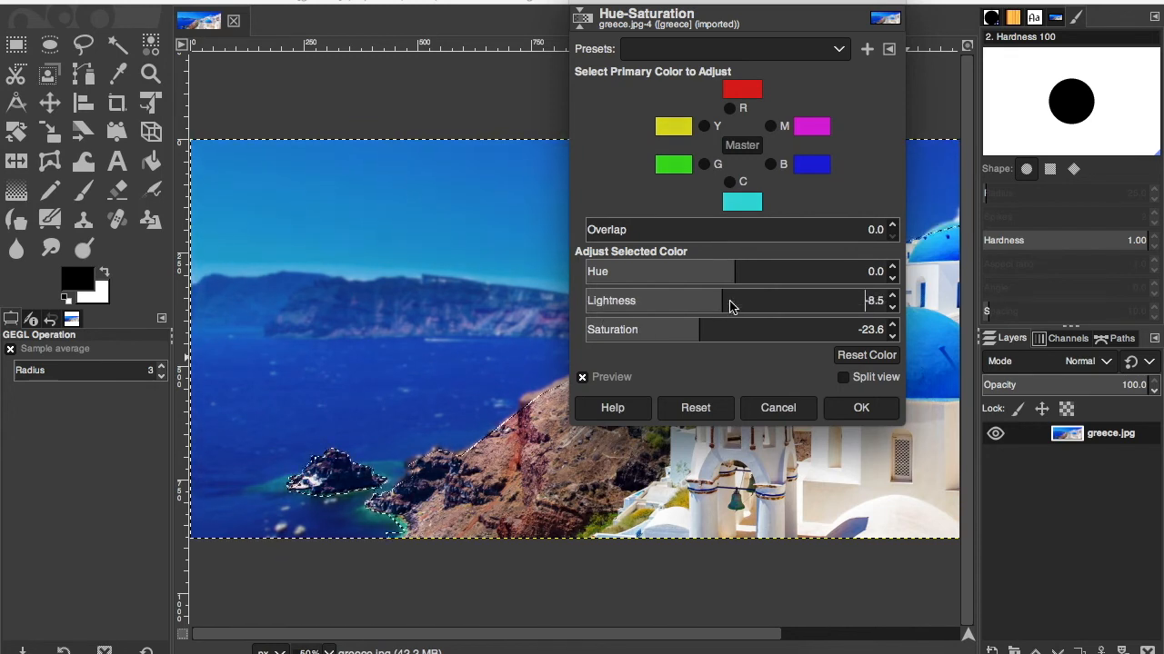
pyautogui.click(861, 410)
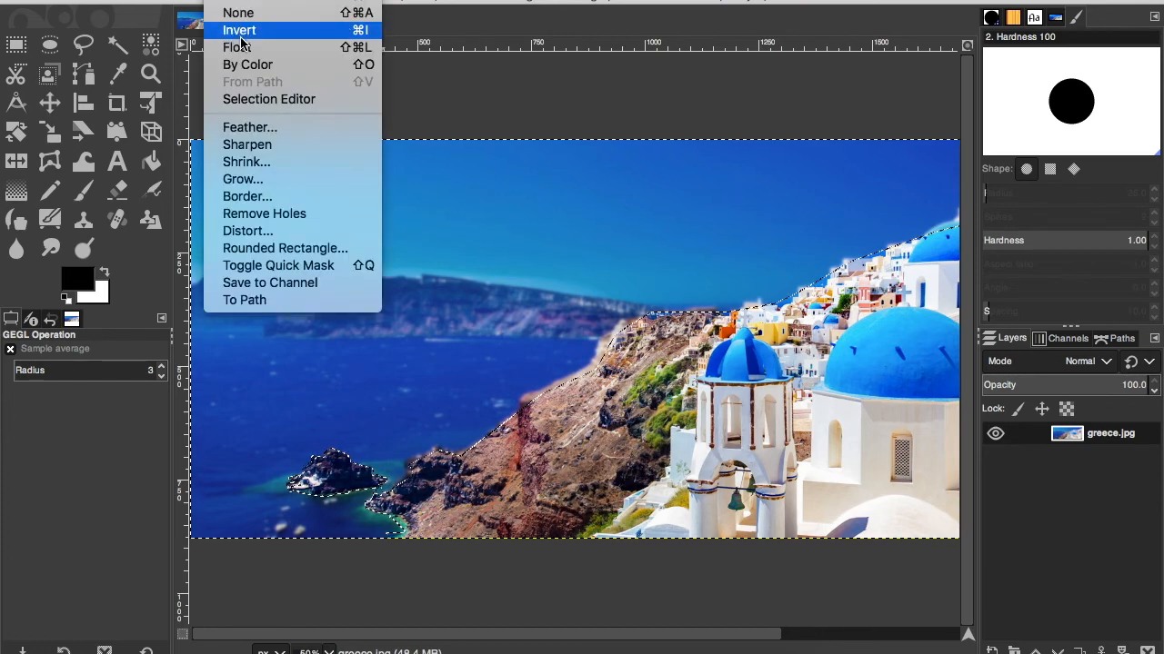
pyautogui.click(241, 12)
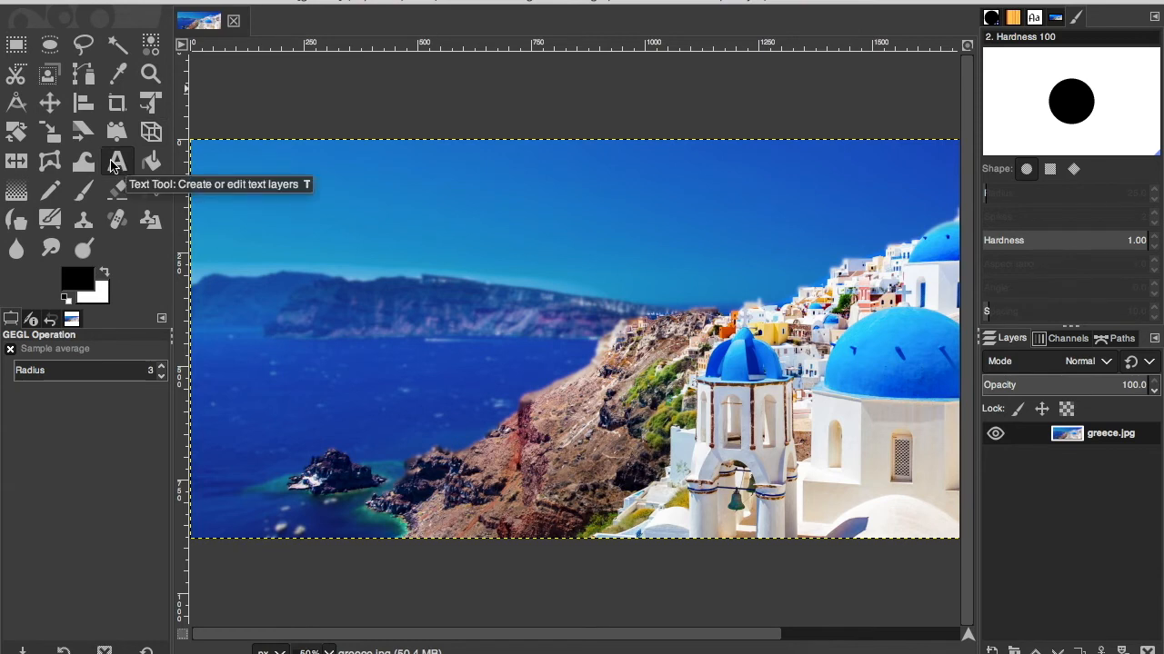
# Step: Make white the foreground color and add the text "Greece" over the sky's lower edge above the distant island
pyautogui.click(104, 273)
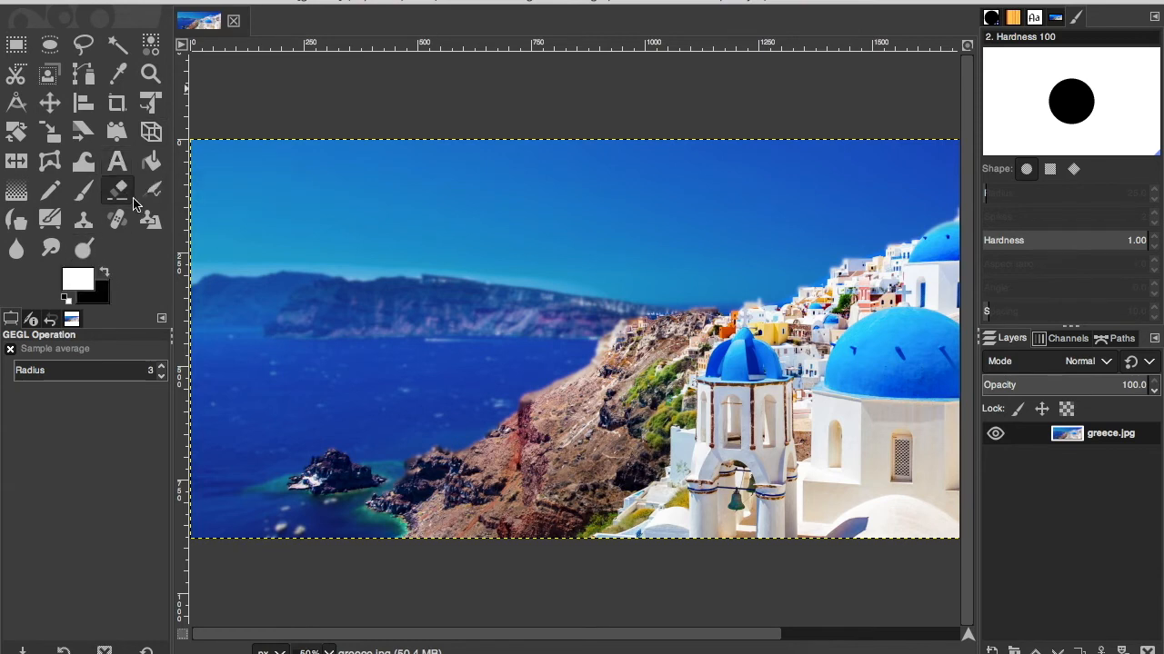
pyautogui.click(119, 166)
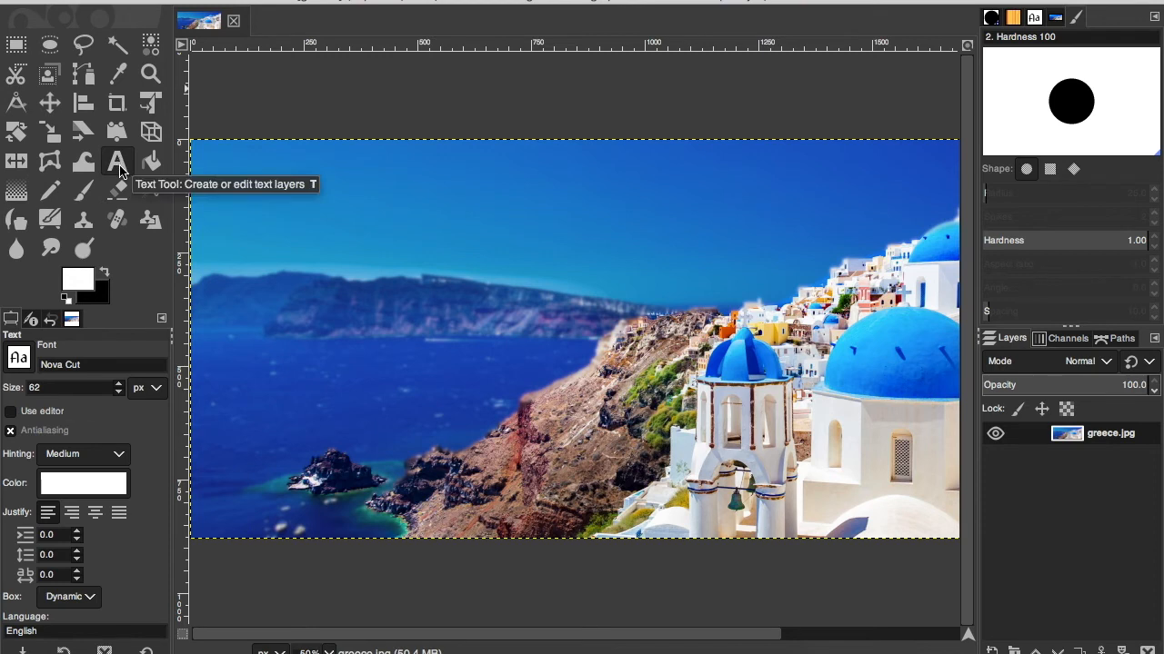
pyautogui.click(298, 245)
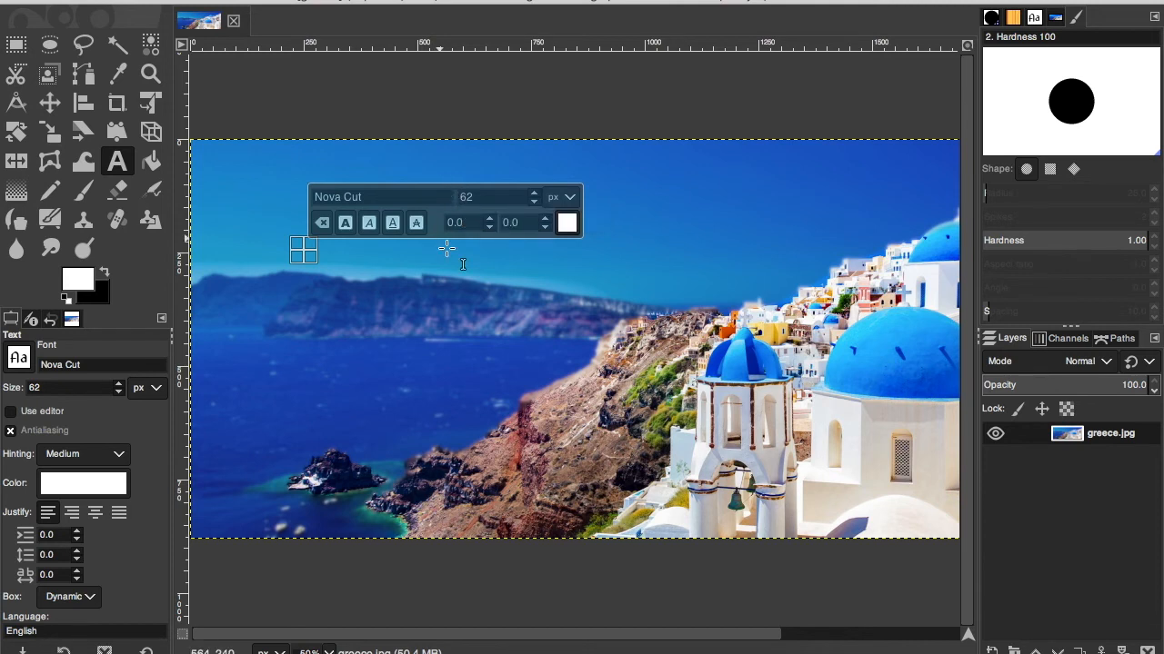
pyautogui.write('Gr')
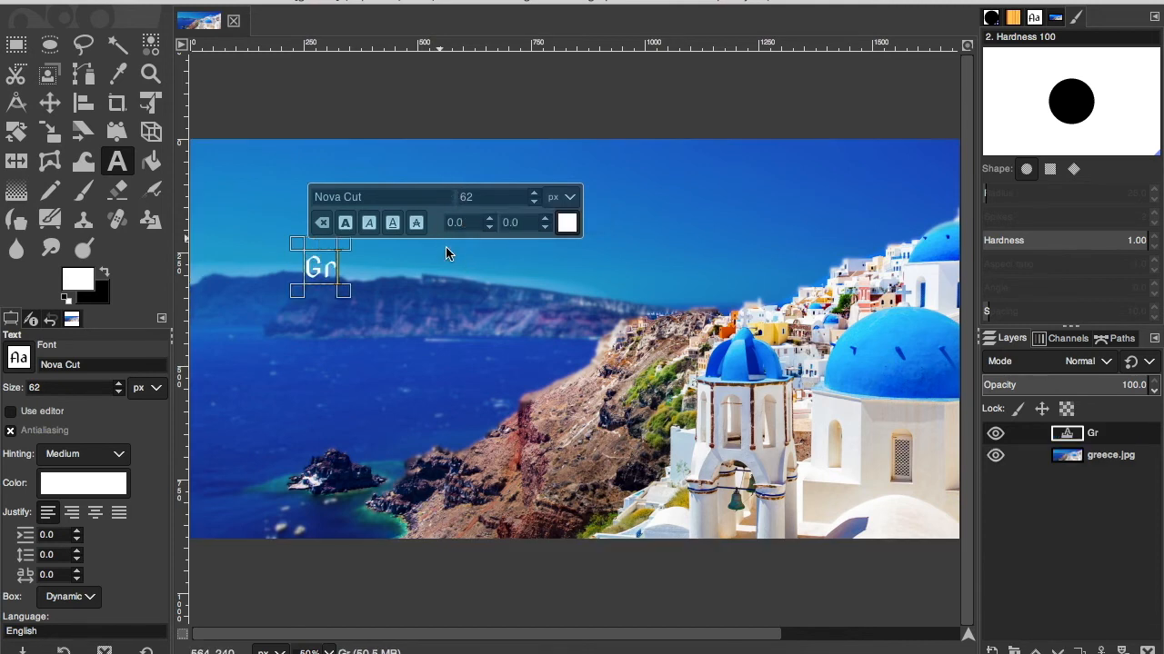
pyautogui.write('eece')
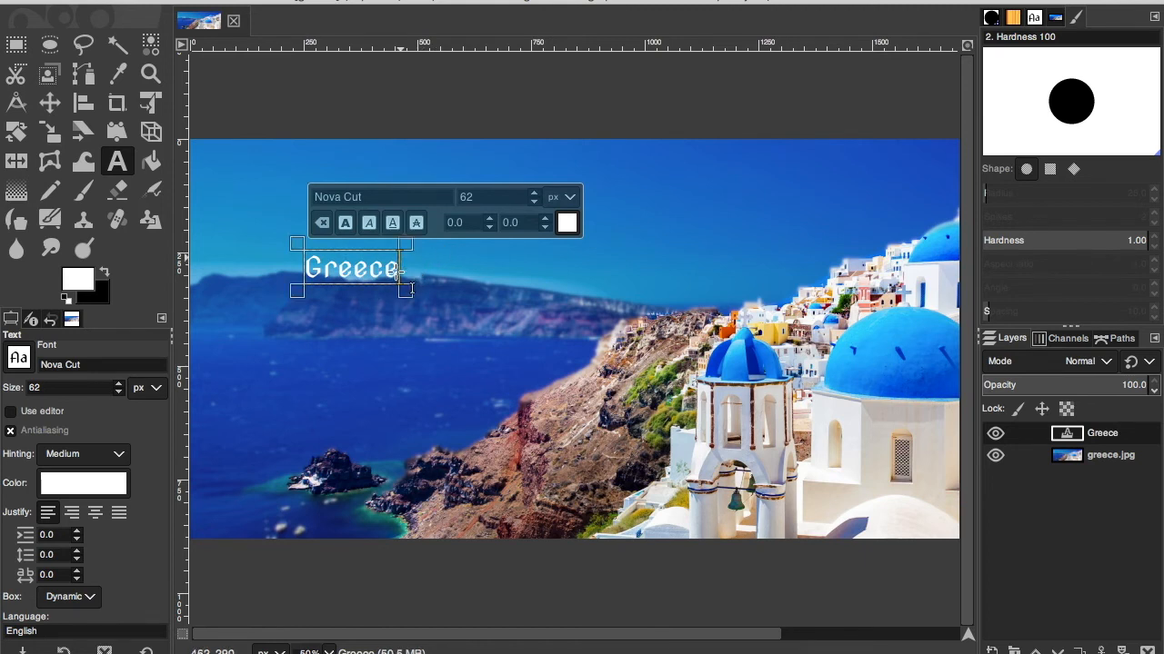
# Step: Change the font of the whole "Greece" title to Arial Hebrew Scholar Bold
pyautogui.moveTo(398, 271); pyautogui.dragTo(286, 265)
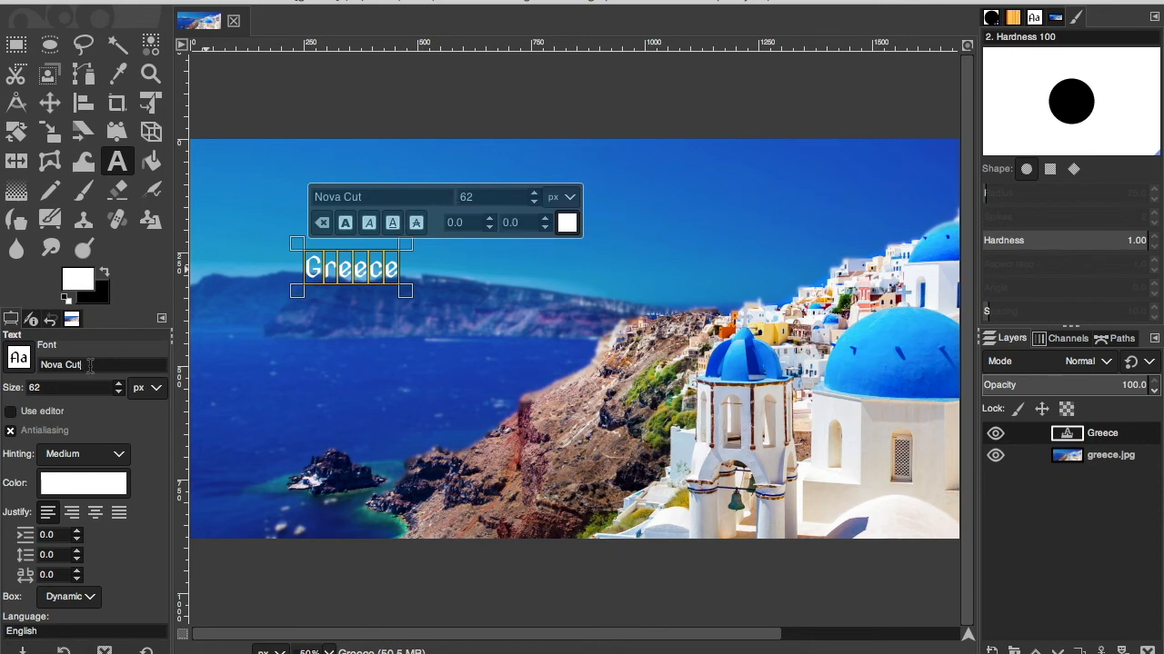
pyautogui.click(123, 363)
pyautogui.click(21, 360)
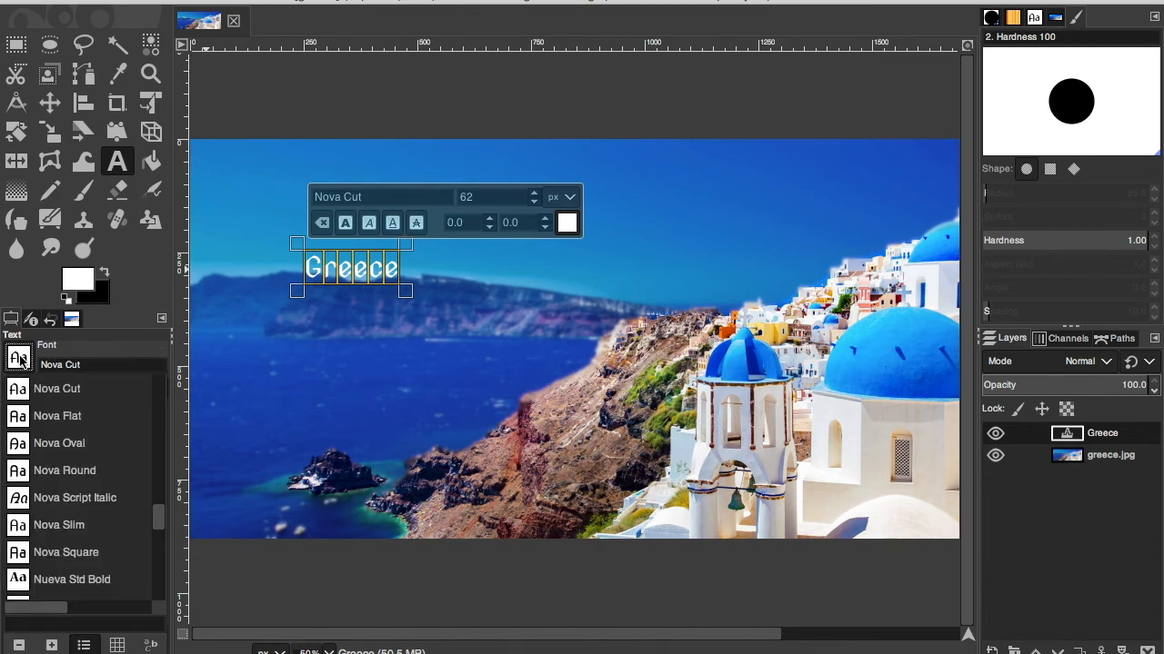
pyautogui.moveTo(156, 512); pyautogui.dragTo(147, 386)
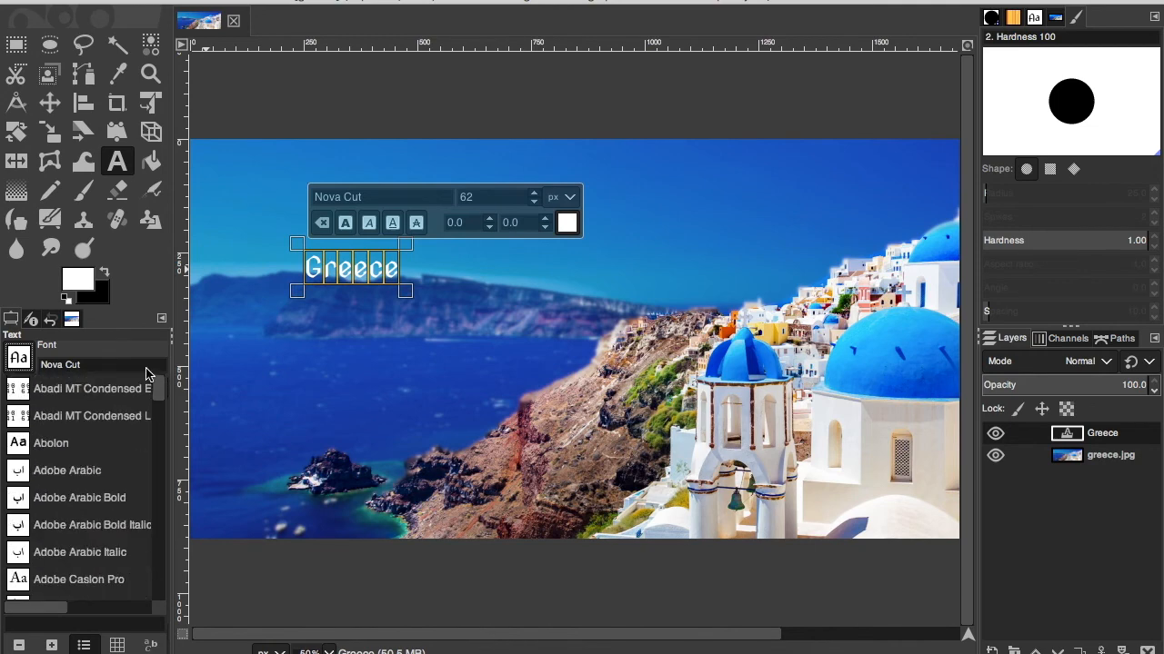
pyautogui.moveTo(146, 383); pyautogui.dragTo(145, 402)
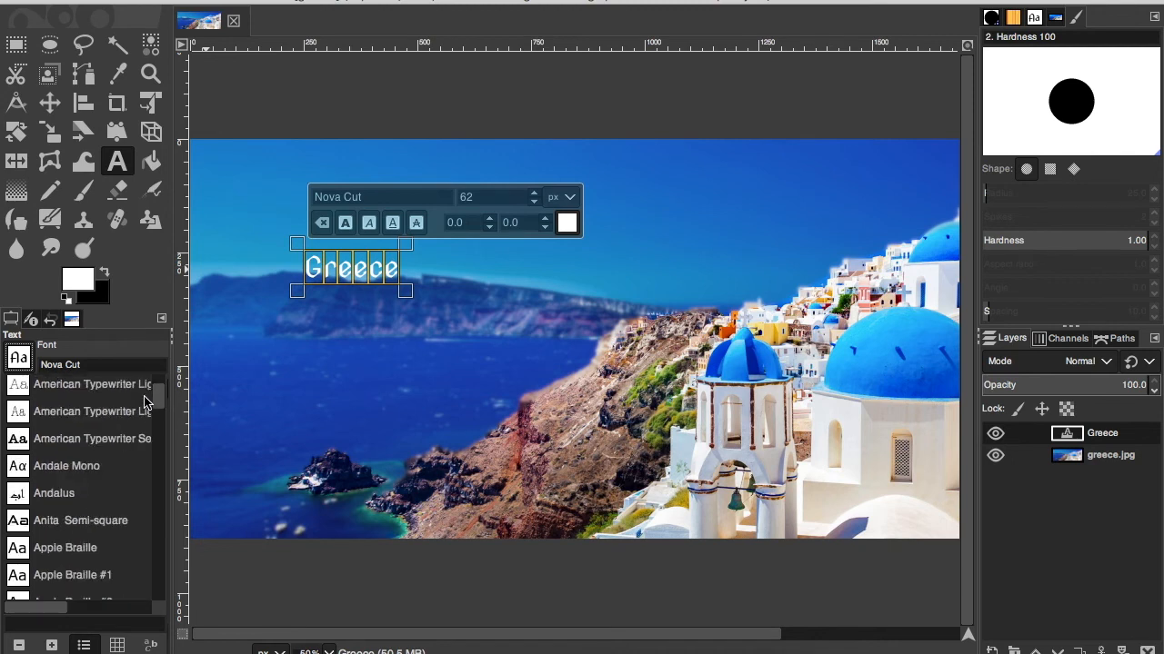
pyautogui.scroll(3, 145, 402)
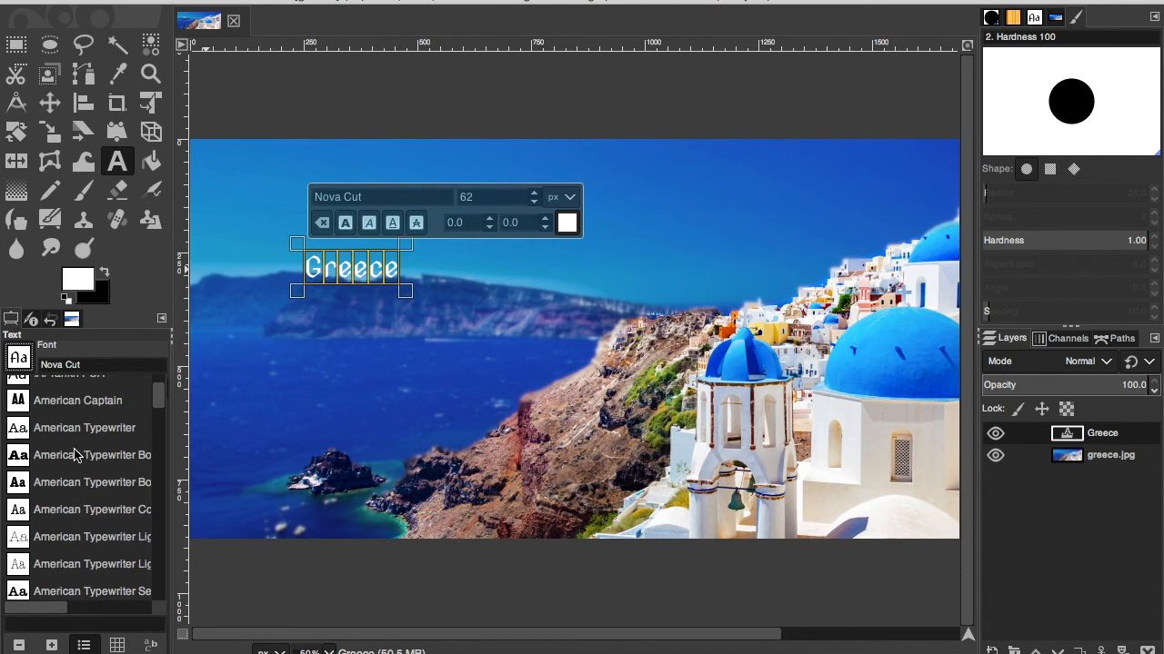
pyautogui.moveTo(158, 393); pyautogui.dragTo(160, 410)
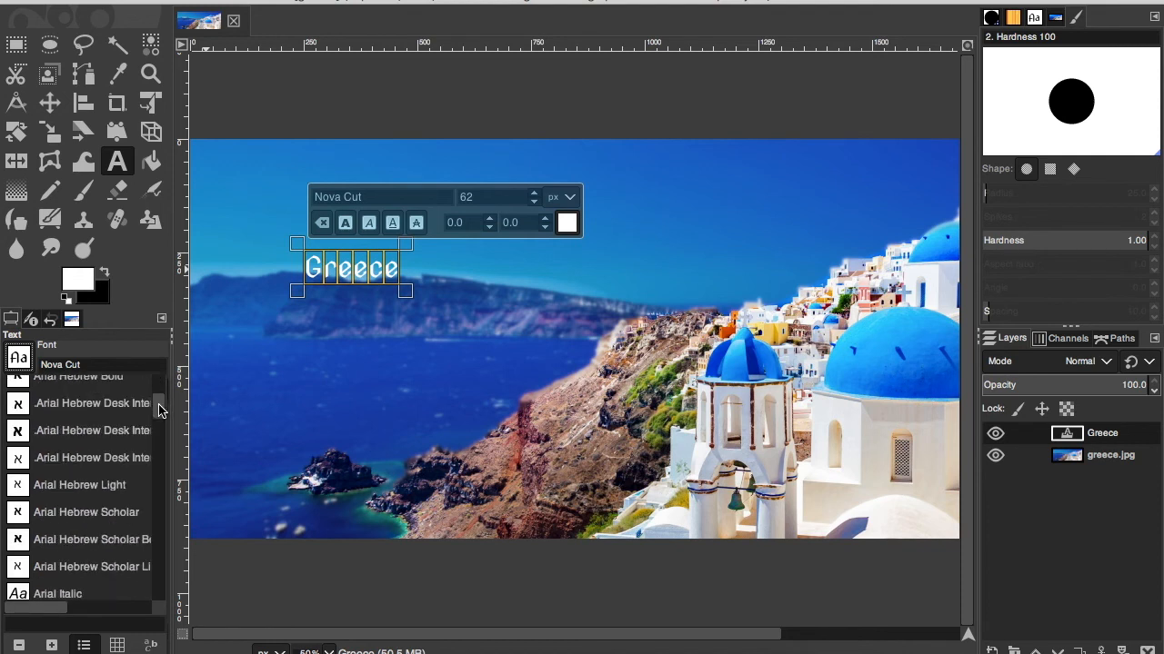
pyautogui.click(97, 541)
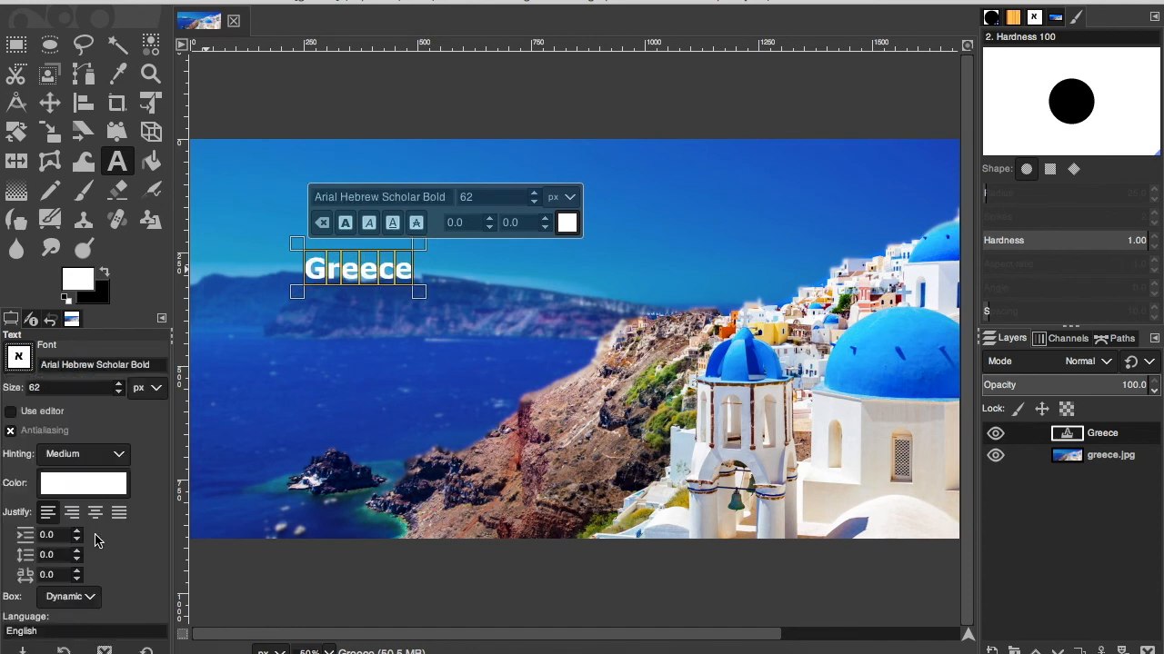
# Step: Set the font size of the "Greece" title to 100 px
pyautogui.click(536, 194)
pyautogui.click(533, 194)
pyautogui.click(532, 193)
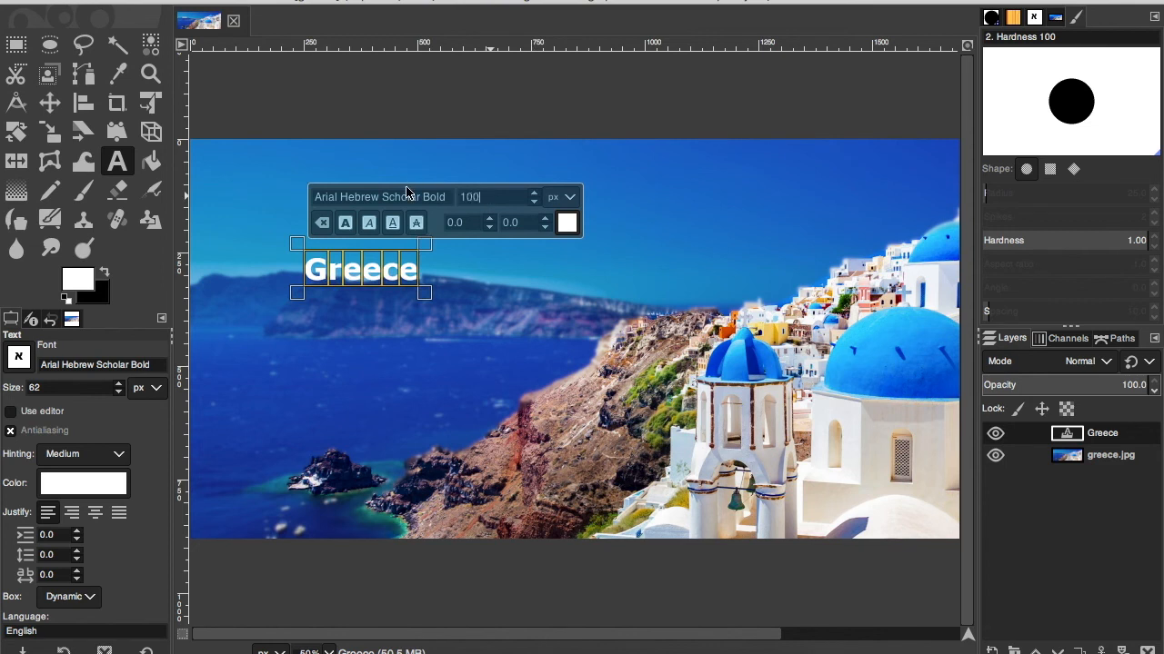
pyautogui.press('Return')
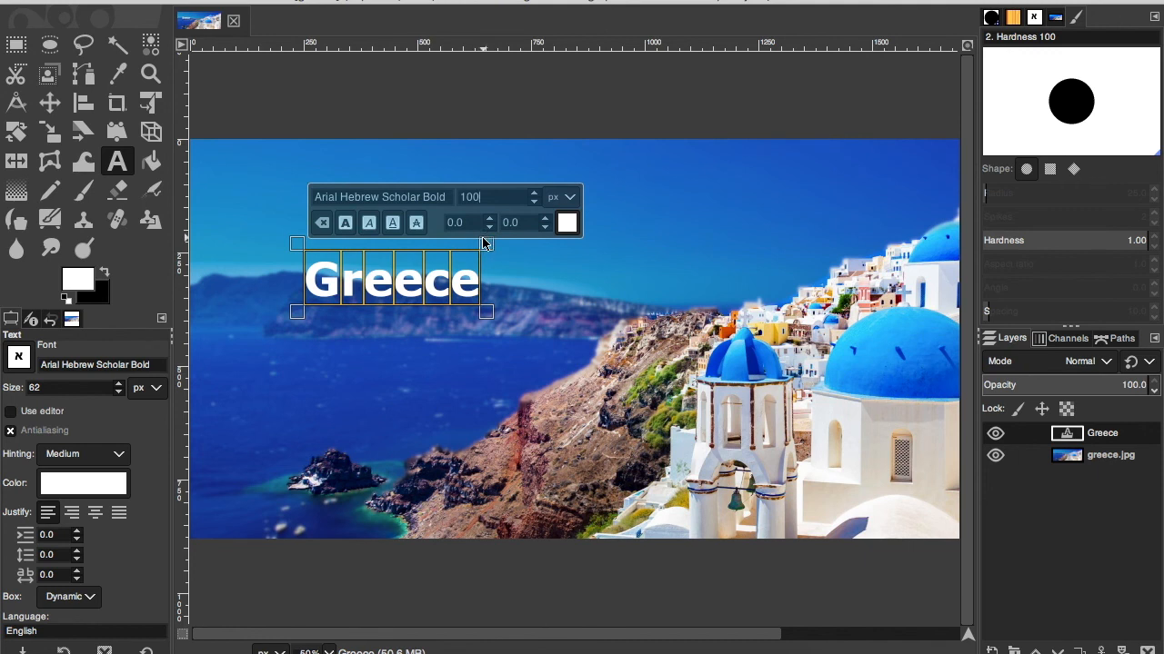
pyautogui.click(13, 44)
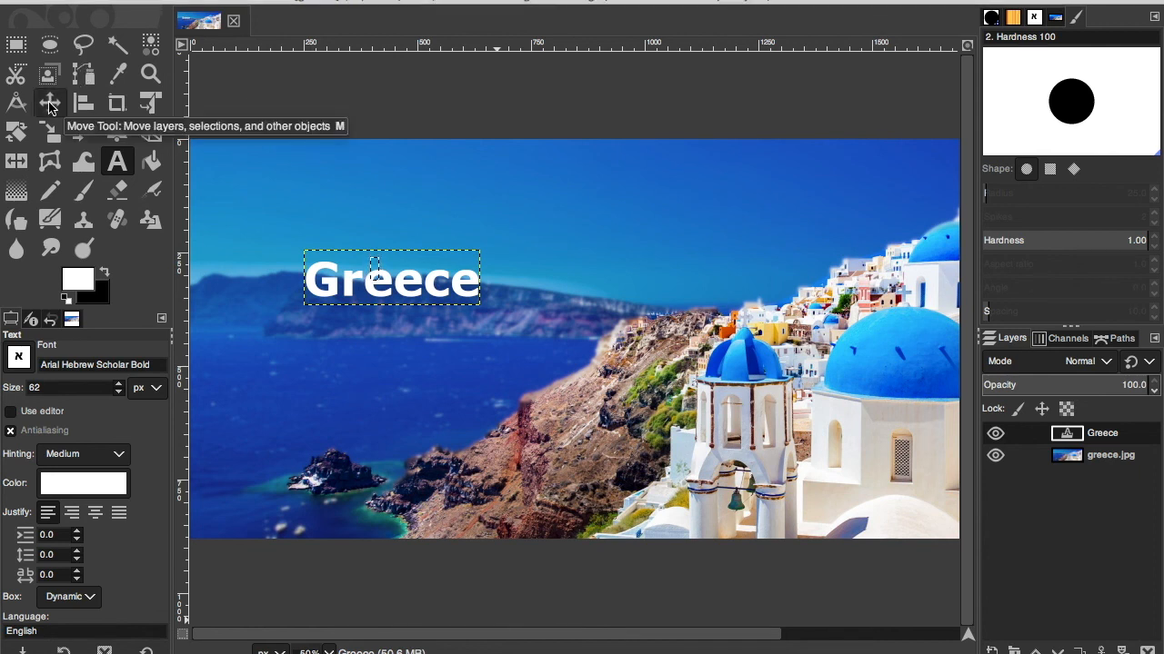
pyautogui.click(370, 284)
pyautogui.moveTo(354, 273); pyautogui.dragTo(347, 265)
pyautogui.click(398, 279)
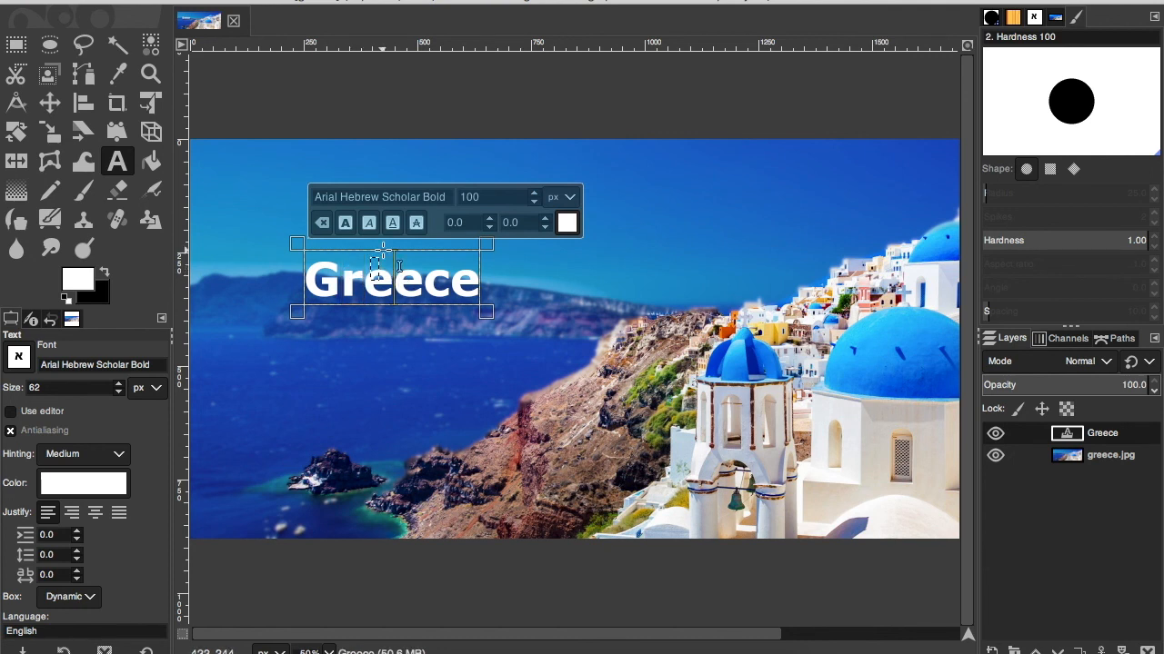
# Step: Move the "Greece" title to the photo's upper-left corner, leaving a small margin from the edges
pyautogui.click(51, 104)
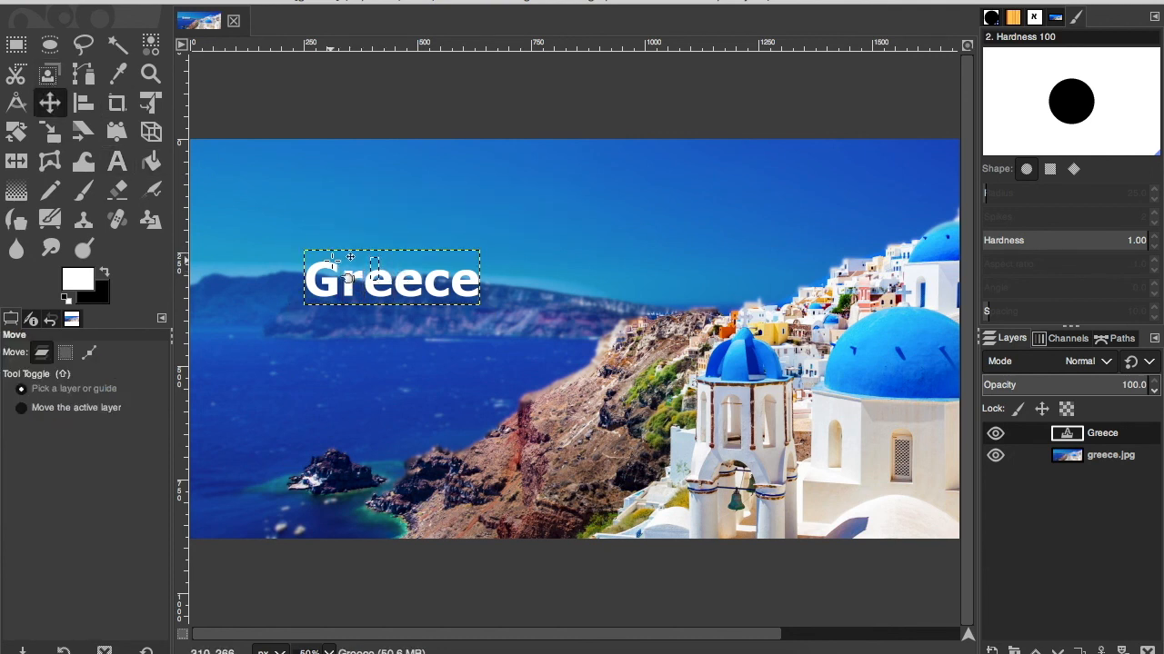
pyautogui.moveTo(333, 260); pyautogui.dragTo(242, 243)
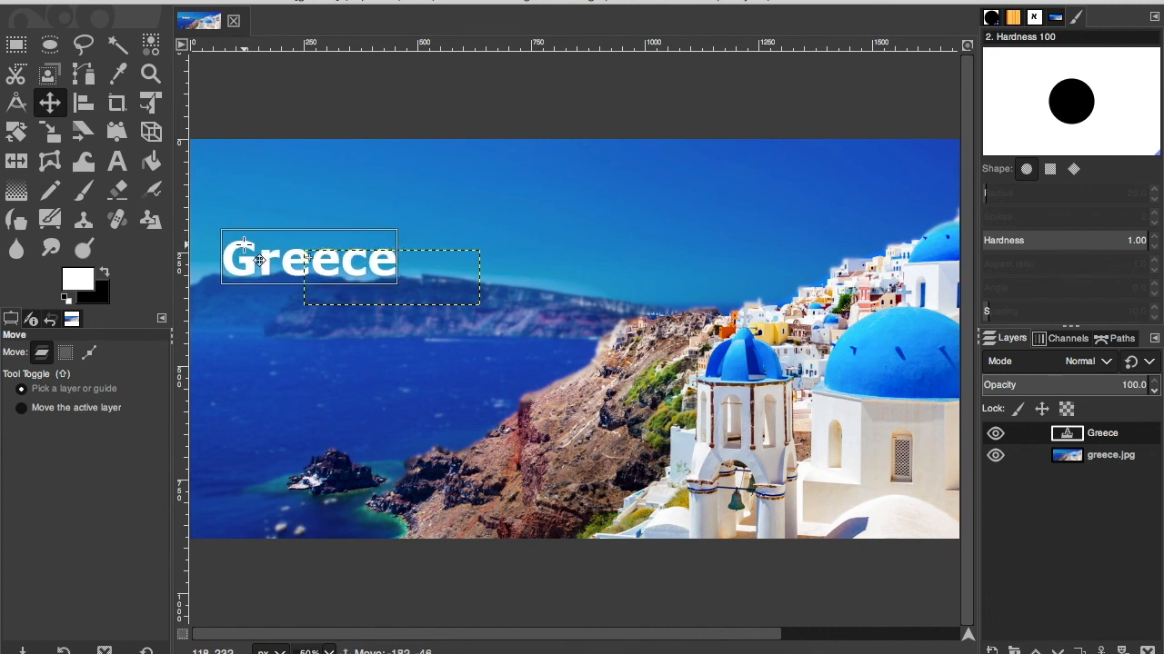
pyautogui.moveTo(260, 260); pyautogui.dragTo(237, 174)
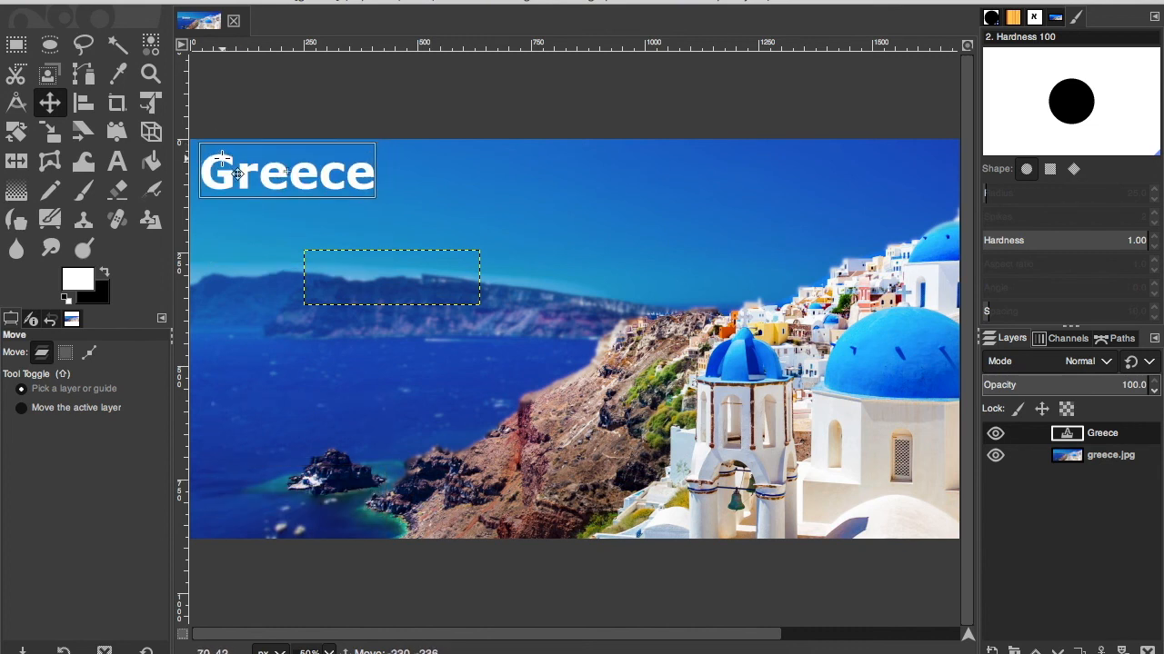
pyautogui.moveTo(222, 158); pyautogui.dragTo(222, 161)
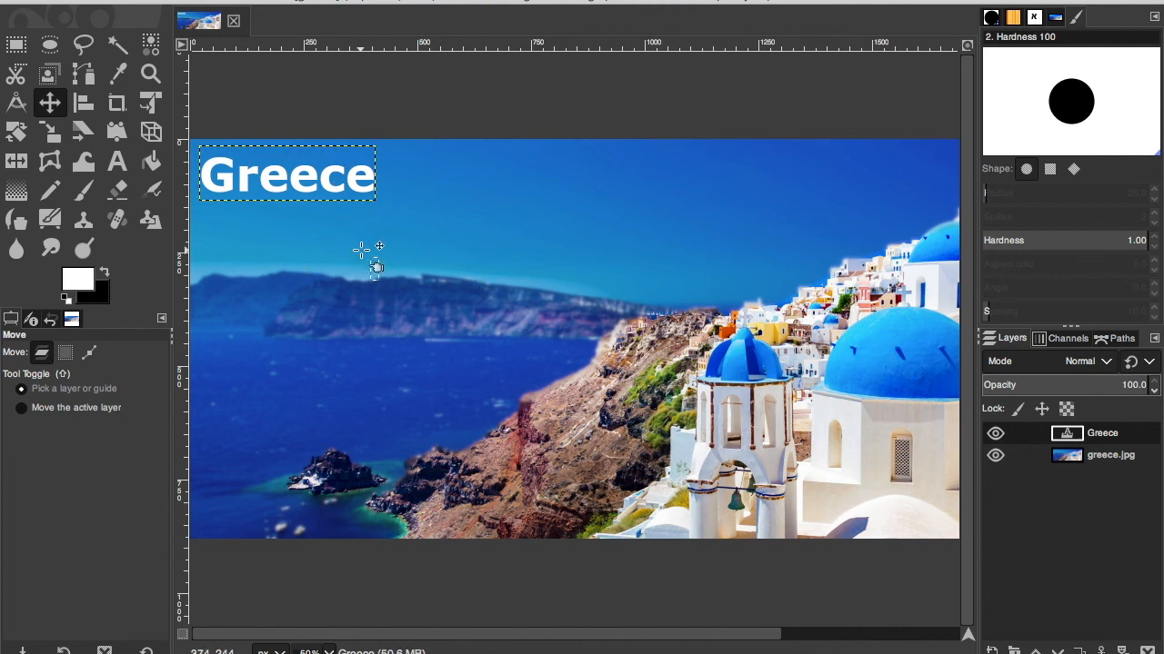
# Step: Activate the Paintbrush tool and clear the small stray selection above the distant island
pyautogui.click(83, 42)
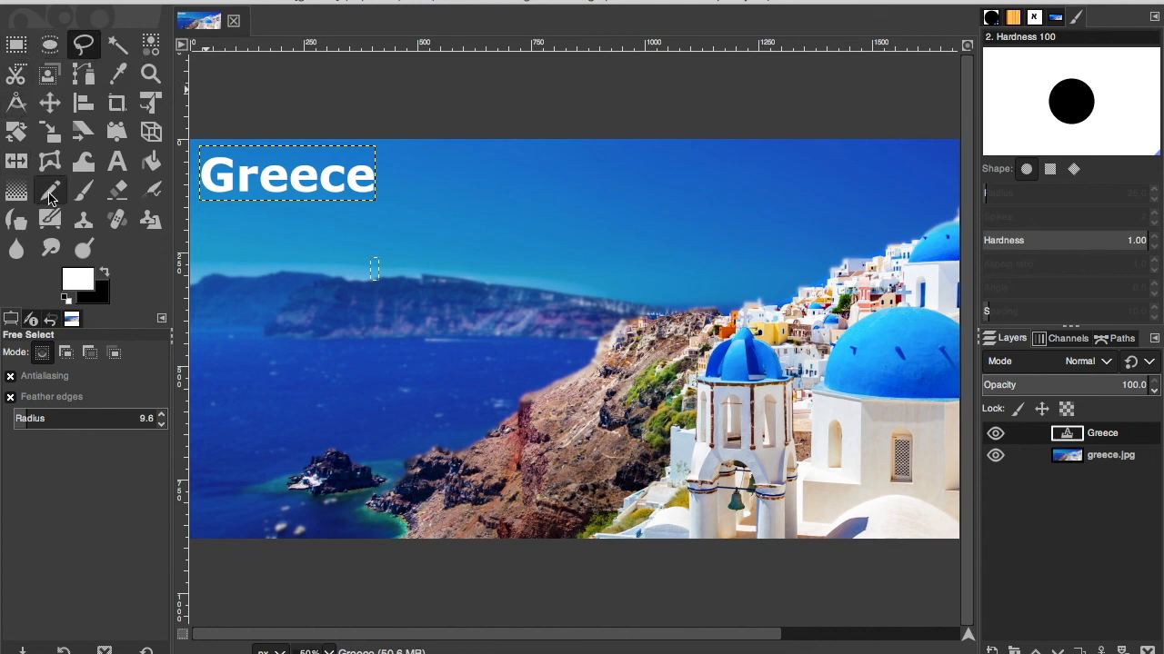
pyautogui.click(83, 192)
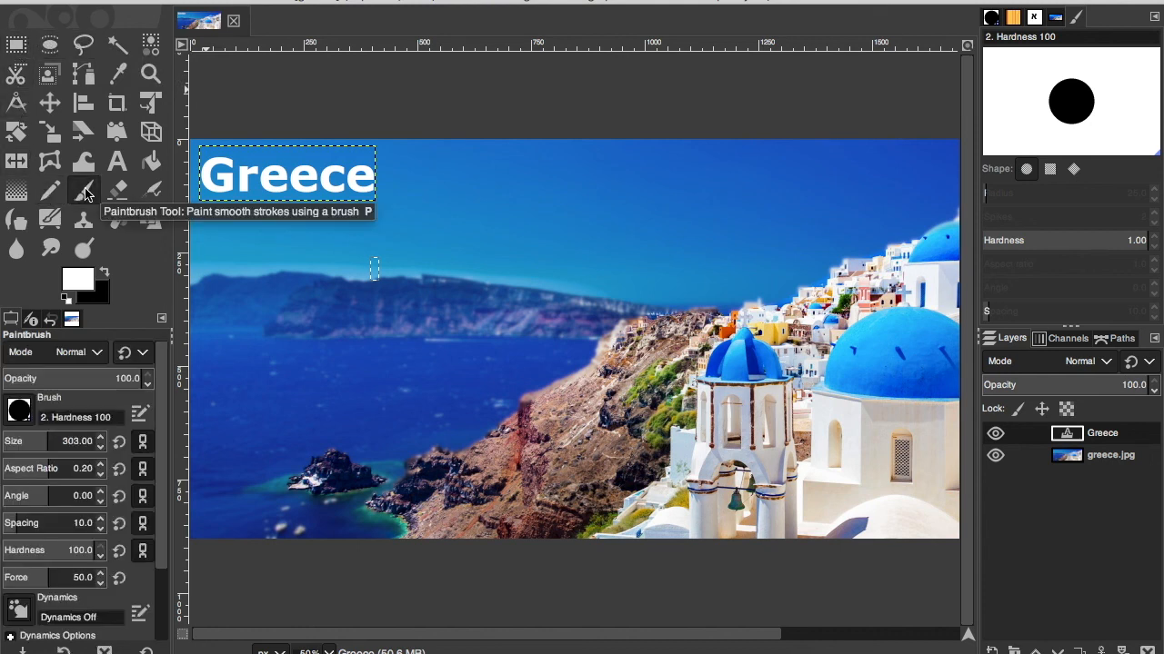
pyautogui.click(227, 1)
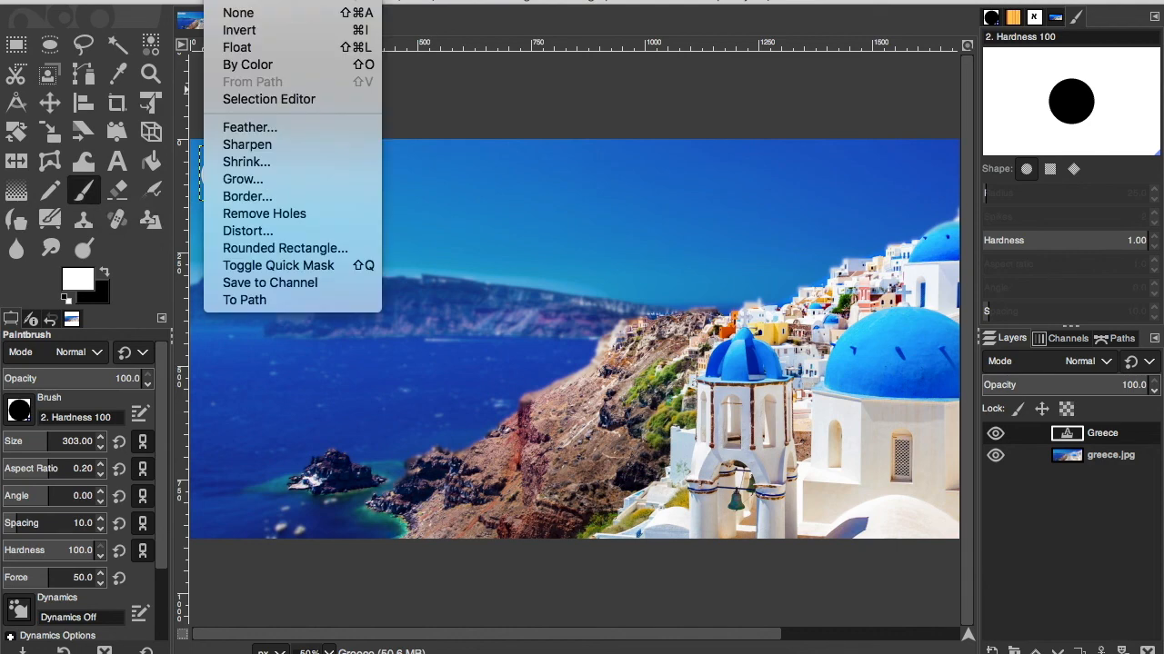
pyautogui.click(240, 17)
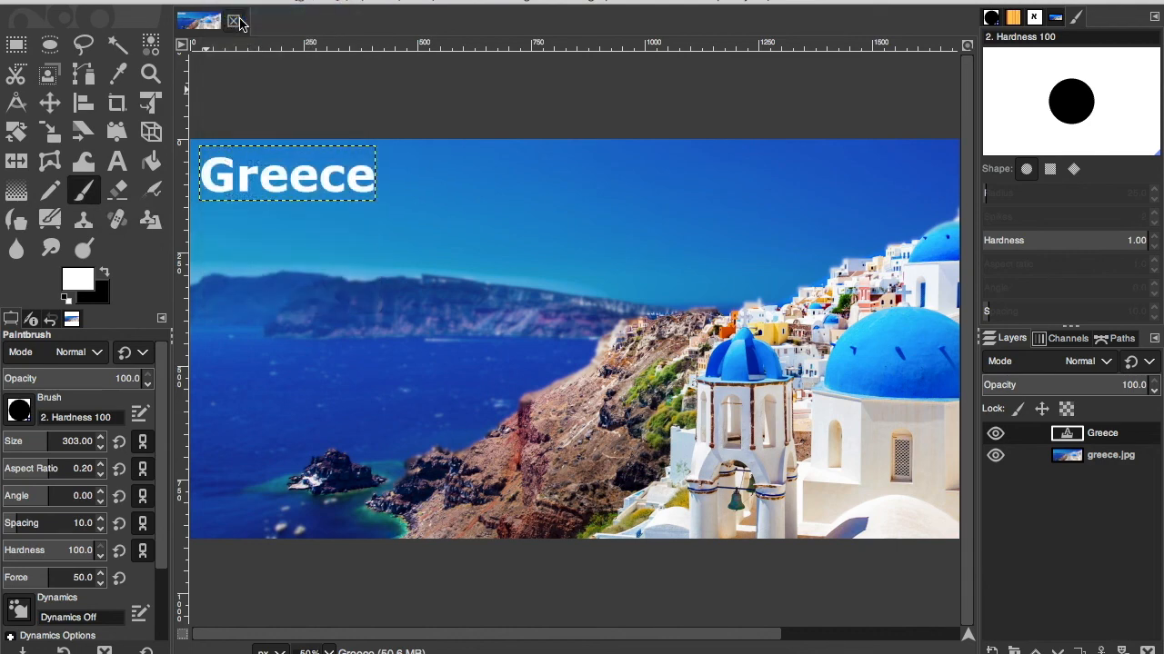